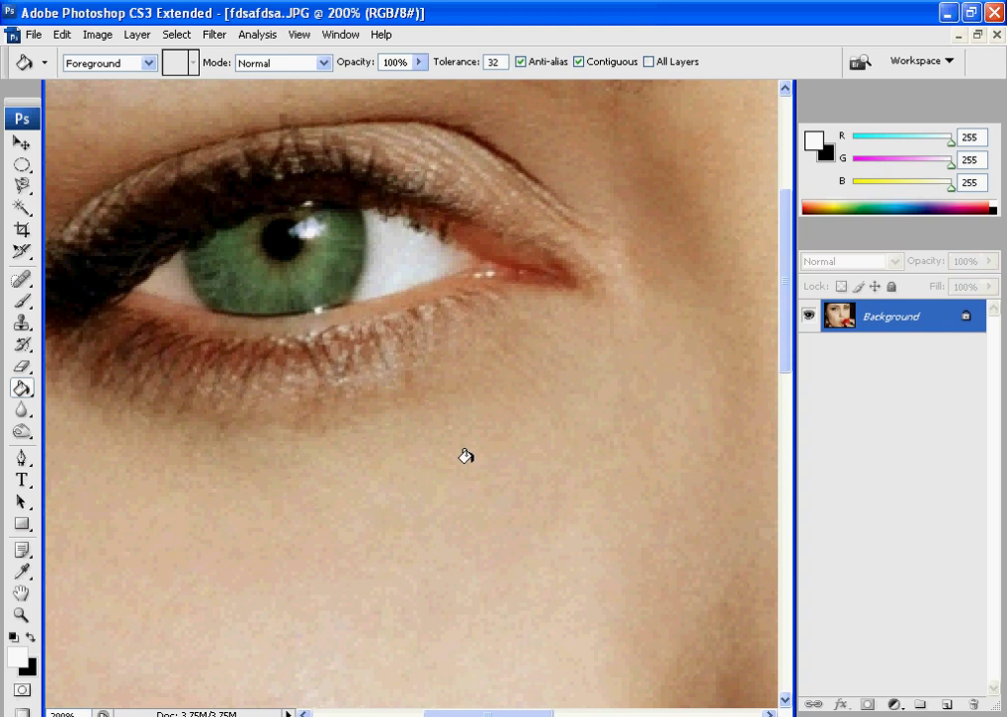
Duplicate the Background layer into a Background copy and select the Magnetic Lasso Tool
left_click(22, 142)
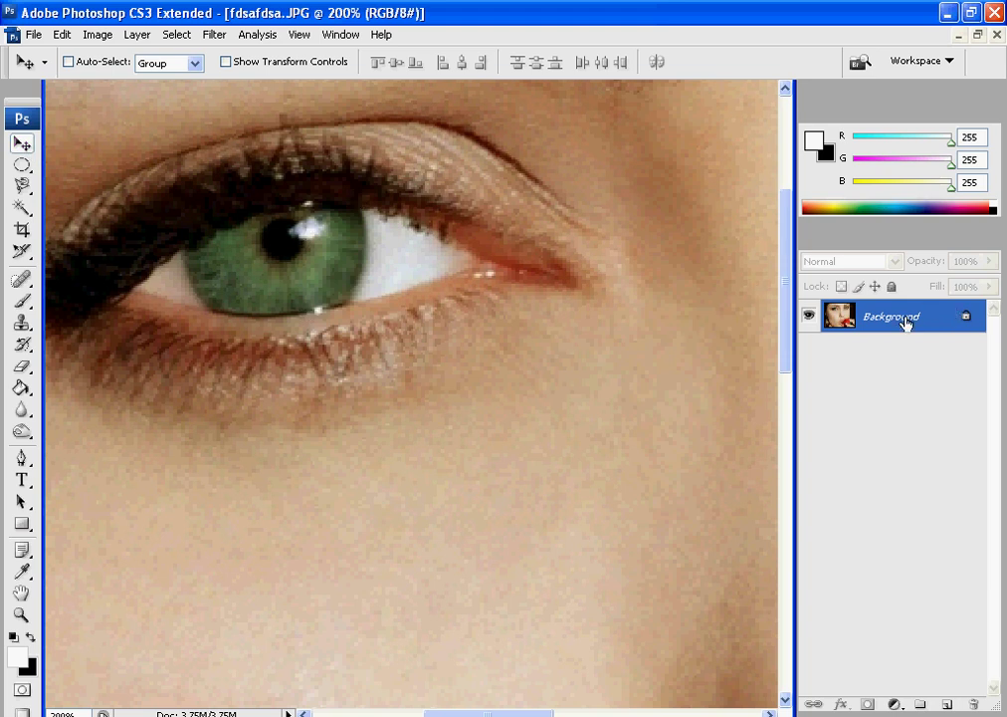
left_click_drag(885, 329, 947, 703)
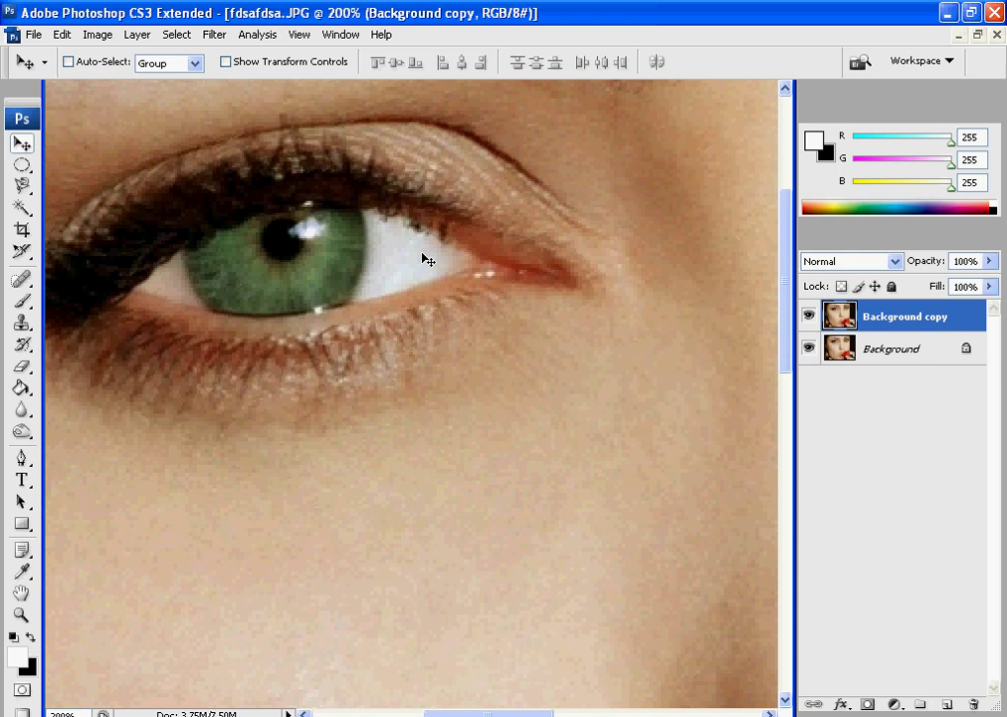
left_click(22, 188)
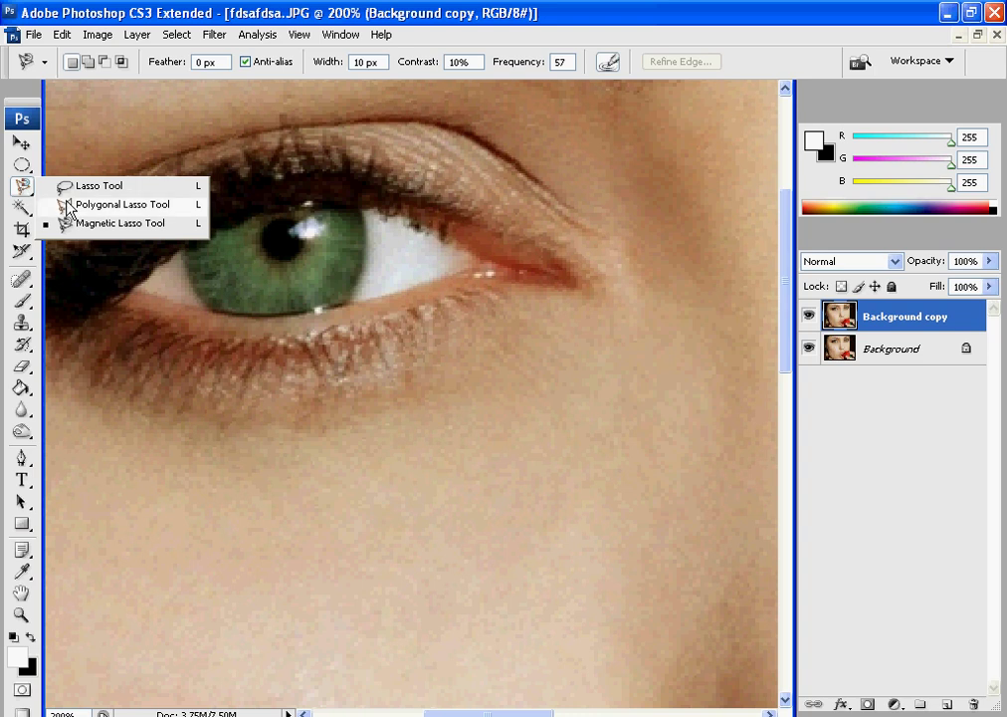
left_click(84, 225)
left_click(25, 194)
left_click(95, 225)
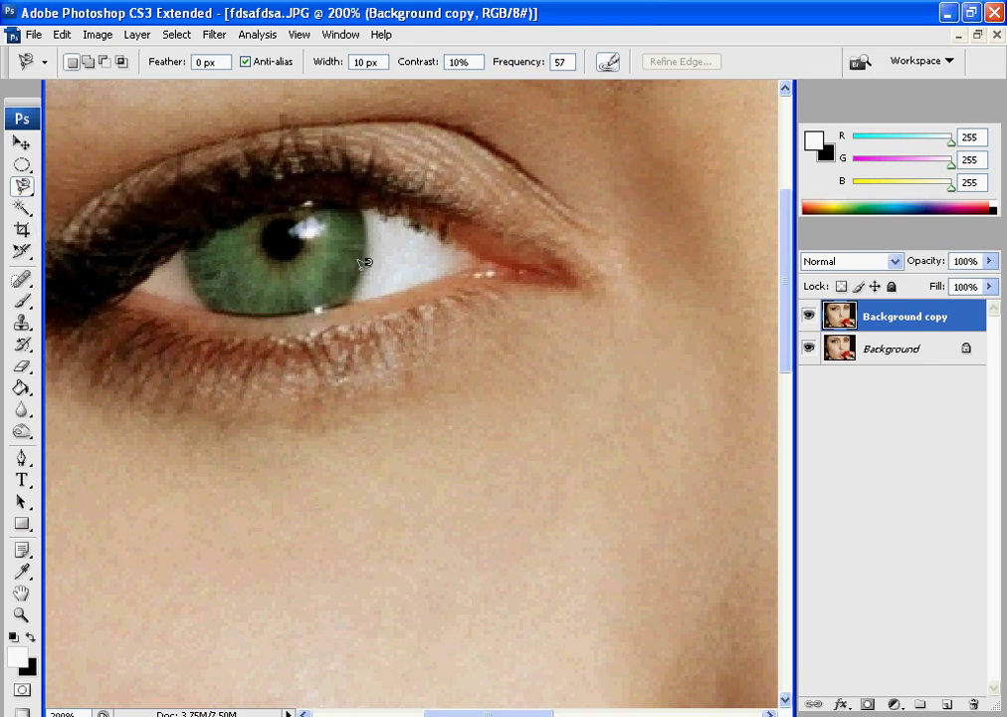
Zoom and scroll the view onto the left eye's green iris at 300%
key("ctrl+minus")
key("ctrl+minus")
key("ctrl+minus")
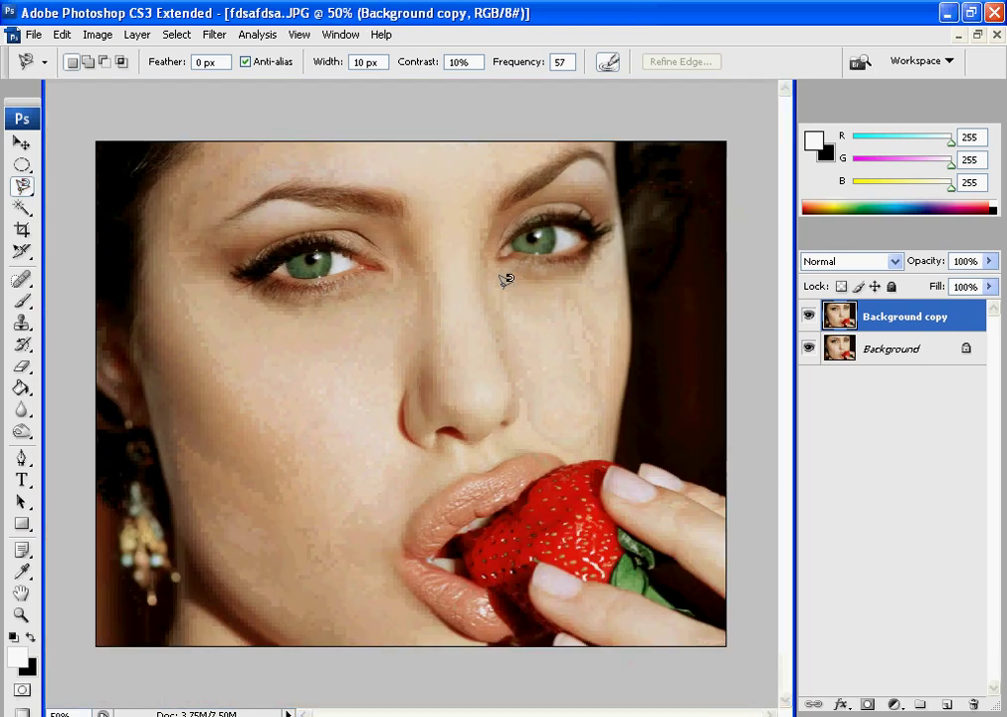
key("ctrl+plus")
key("ctrl+plus")
key("ctrl+plus")
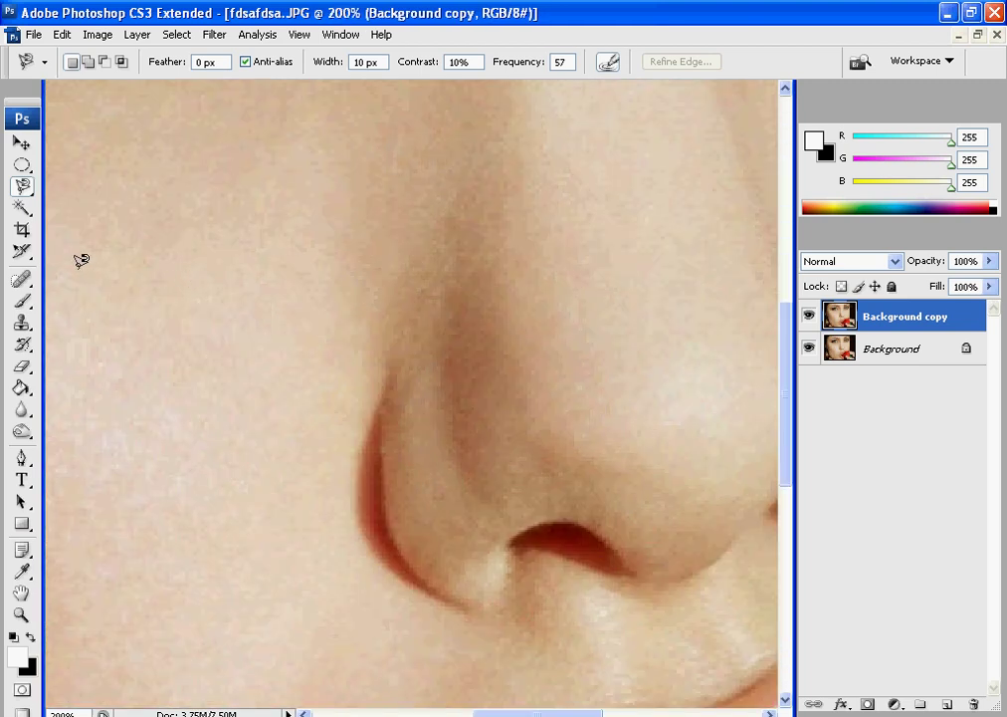
scroll(785, 323, "up", 5)
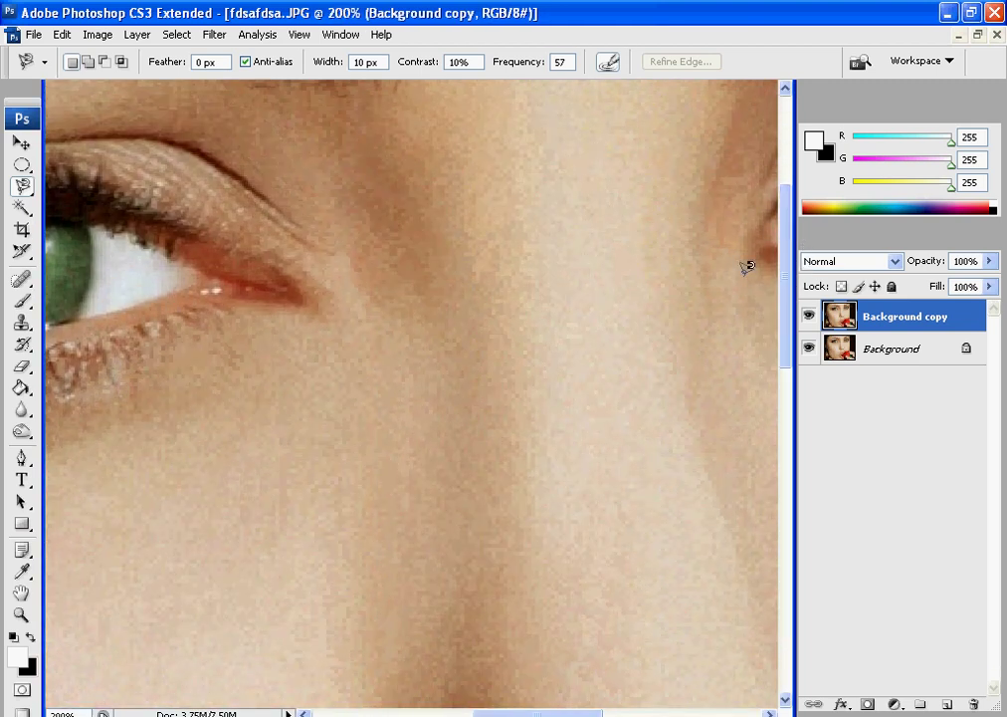
scroll(475, 688, "left", 5)
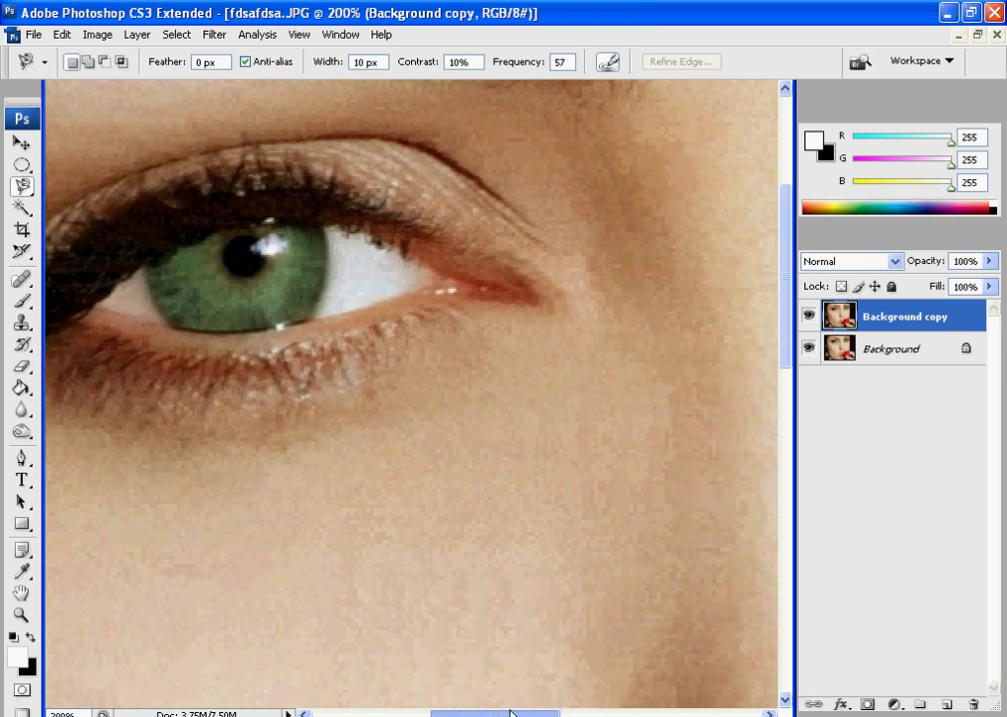
scroll(395, 387, "up", 1)
scroll(785, 257, "up", 2)
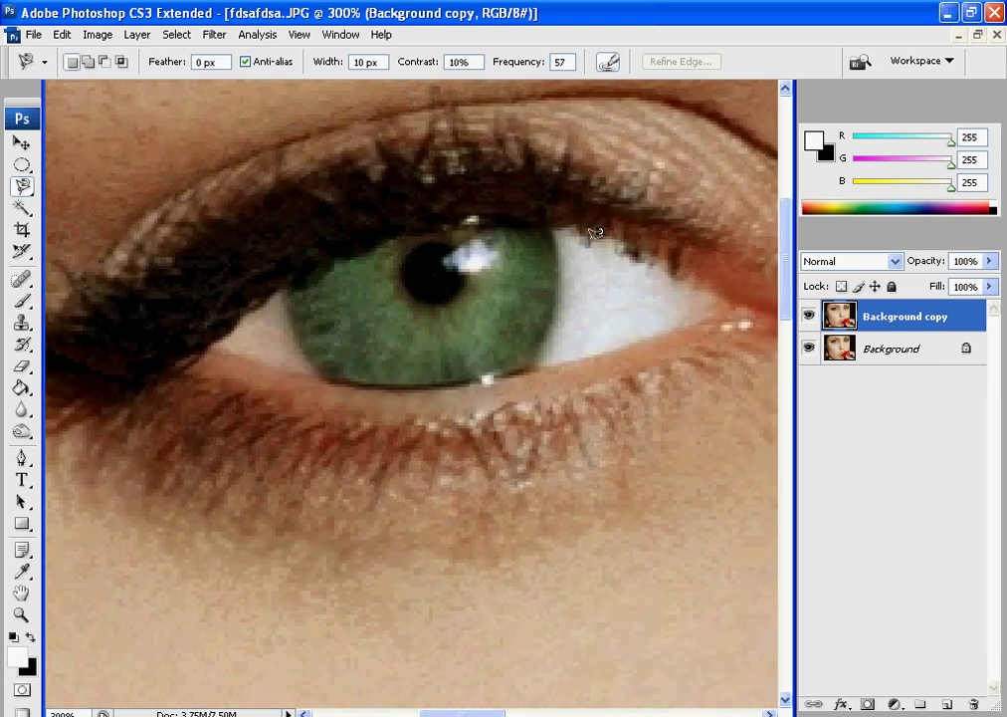
Trace the left iris outline with the Magnetic Lasso and close it into a selection
left_click(282, 294)
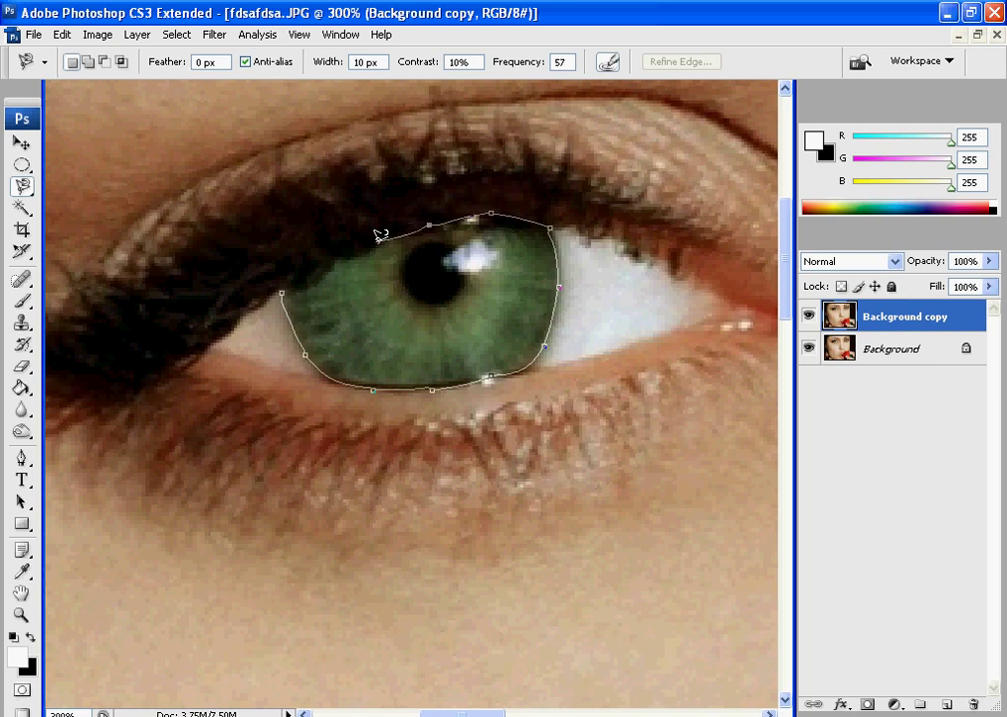
left_click(283, 285)
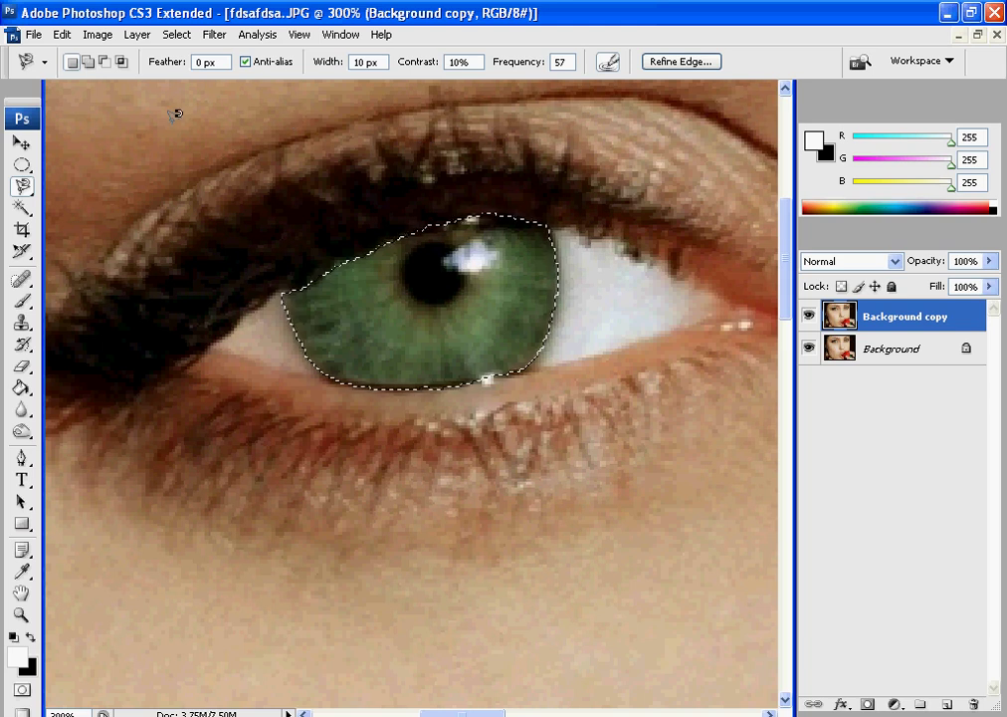
Open Curves and raise the Blue channel curve to add blue to the iris
left_click(100, 36)
mouse_move(128, 86)
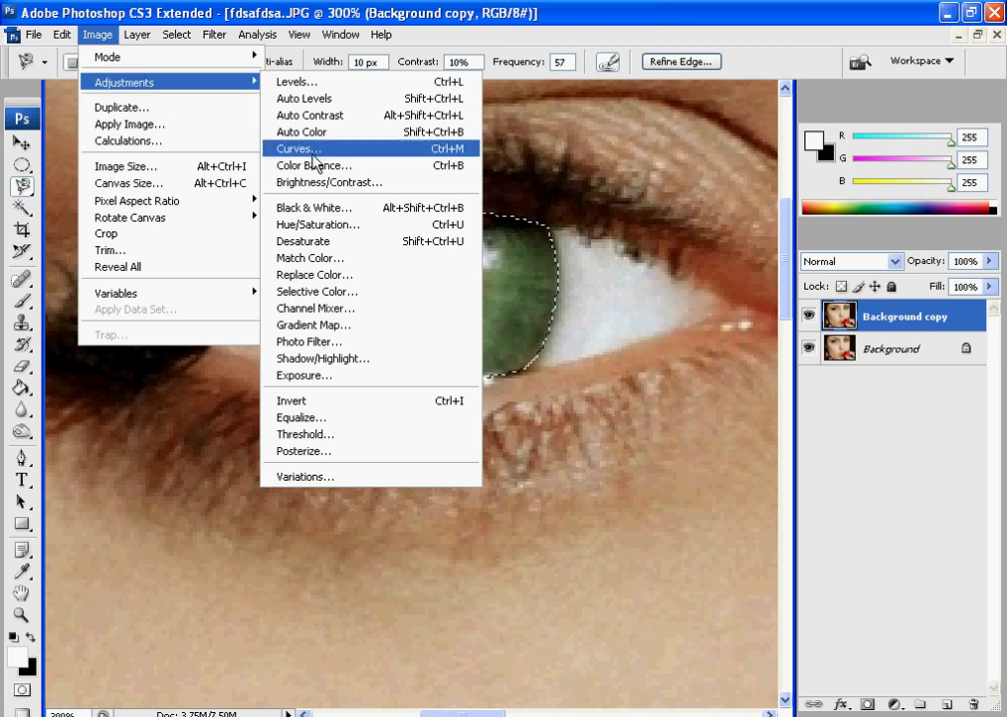
left_click(343, 151)
left_click_drag(711, 161, 766, 110)
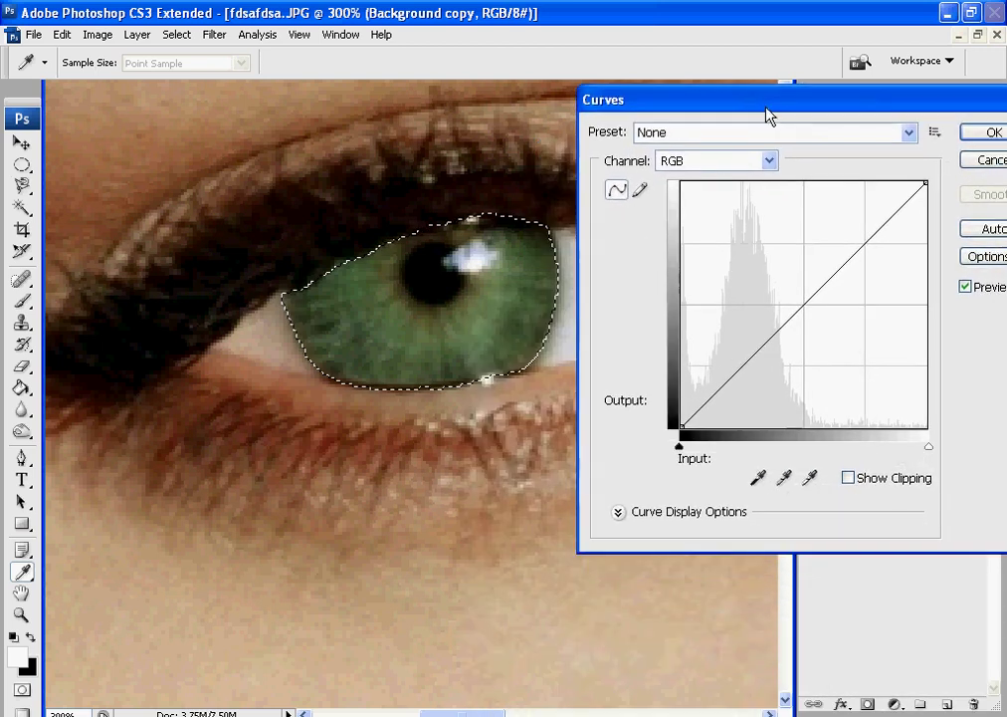
left_click(768, 162)
left_click(712, 232)
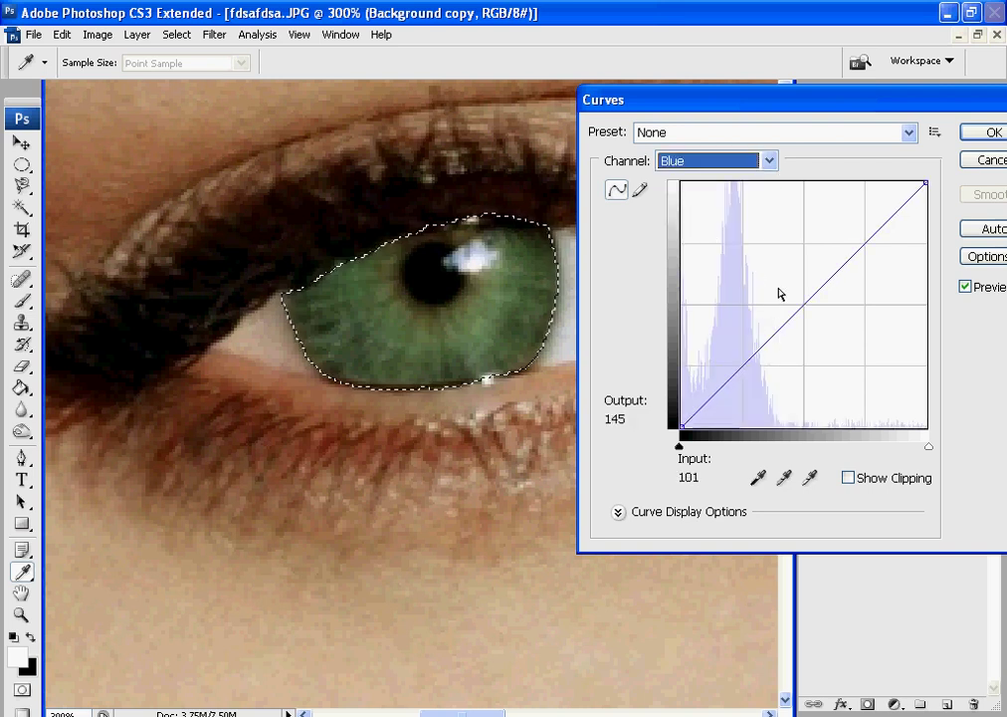
left_click_drag(811, 299, 789, 285)
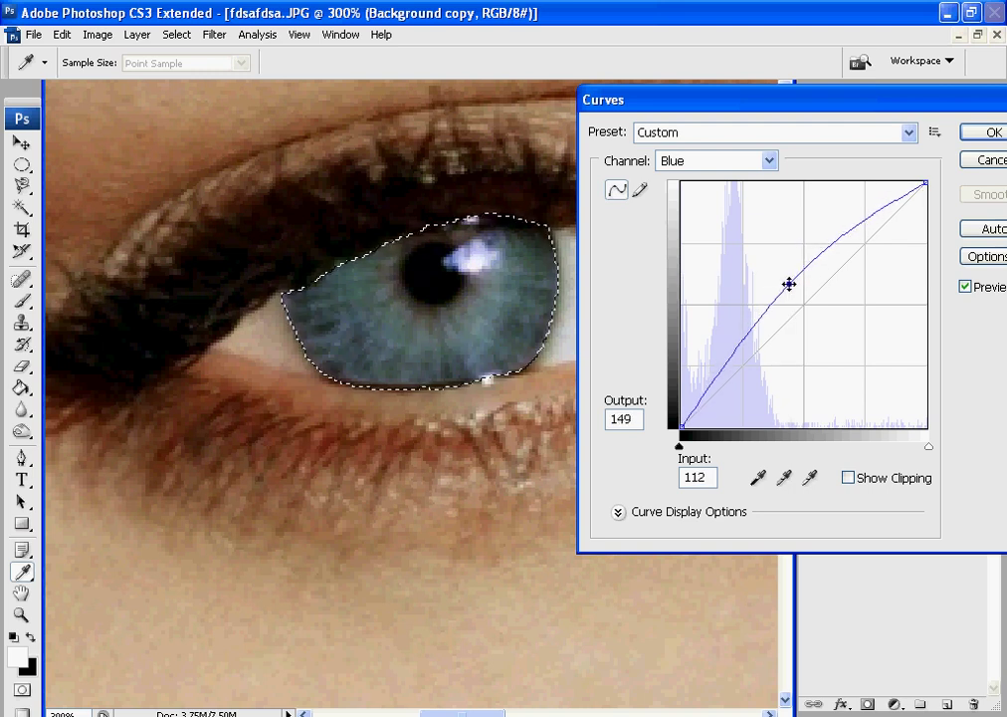
Raise the Green curve slightly, lower the Red curve, then nudge Green up again
left_click(770, 161)
left_click(739, 215)
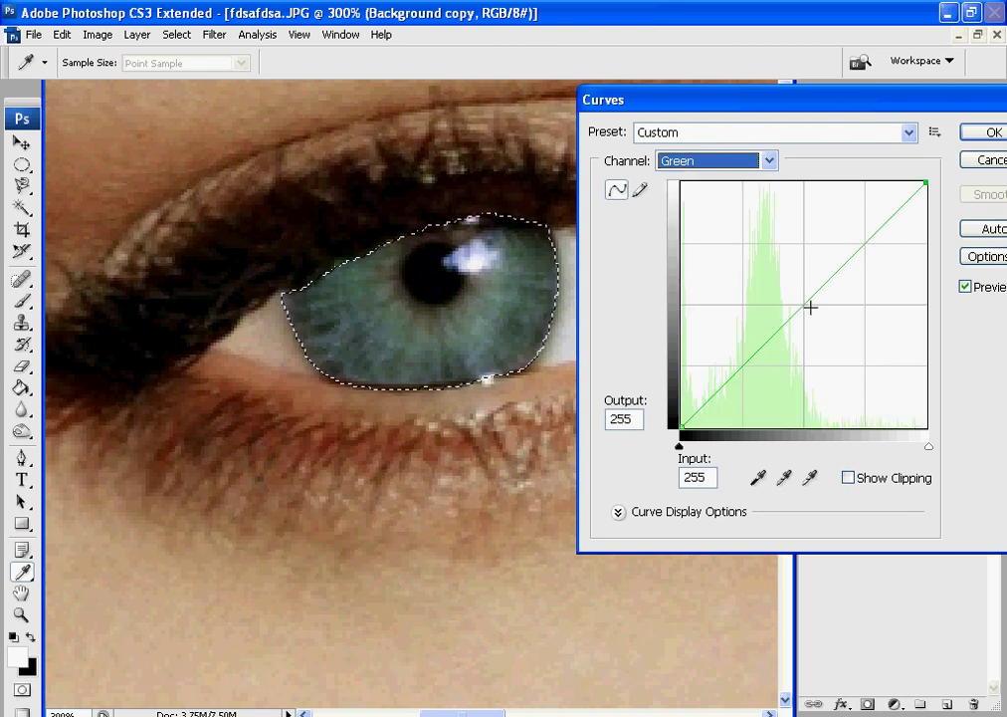
mouse_move(798, 309)
left_mouse_down()
mouse_move(791, 292)
mouse_move(806, 315)
mouse_move(796, 301)
left_mouse_up()
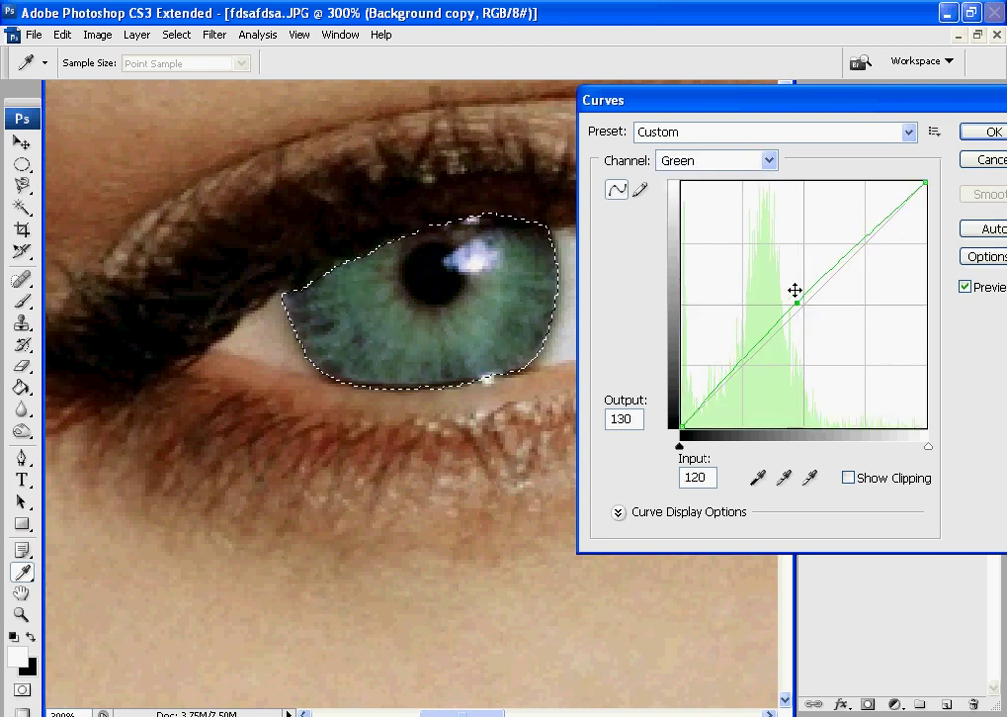
left_click(769, 161)
left_click(730, 197)
mouse_move(805, 308)
left_mouse_down()
mouse_move(810, 321)
mouse_move(804, 312)
left_mouse_up()
left_click(734, 162)
left_click(705, 216)
mouse_move(802, 284)
left_mouse_down()
mouse_move(806, 316)
mouse_move(785, 281)
left_mouse_up()
Return to the Blue channel and apply the Curves adjustment
left_click(731, 162)
left_click(704, 234)
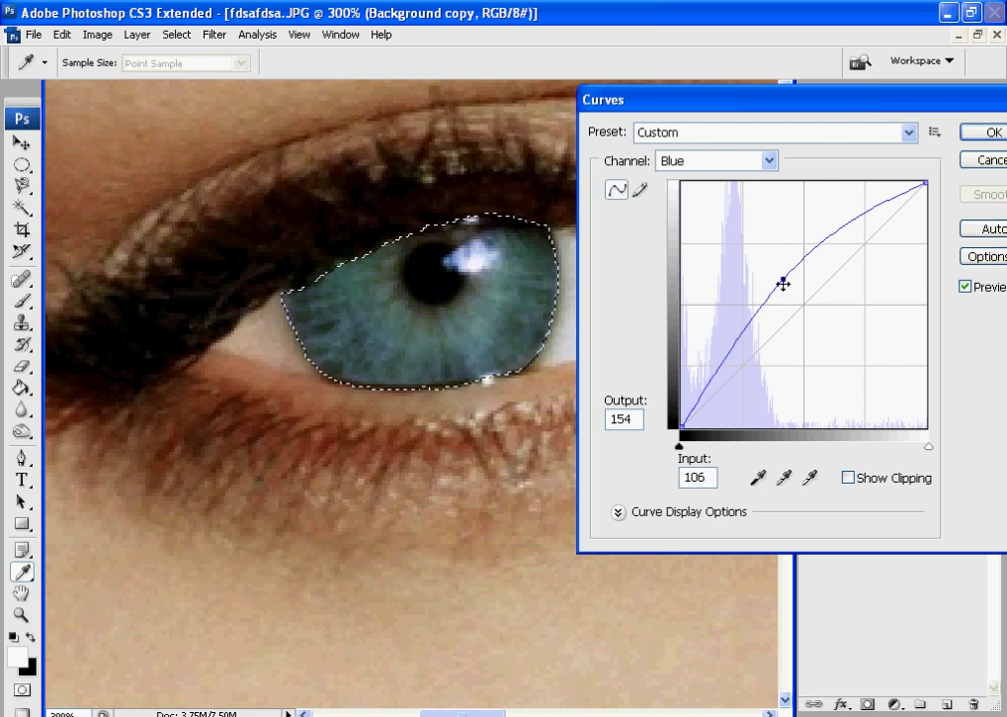
mouse_move(769, 120)
left_mouse_down()
mouse_move(509, 281)
mouse_move(513, 213)
left_mouse_up()
left_click(745, 228)
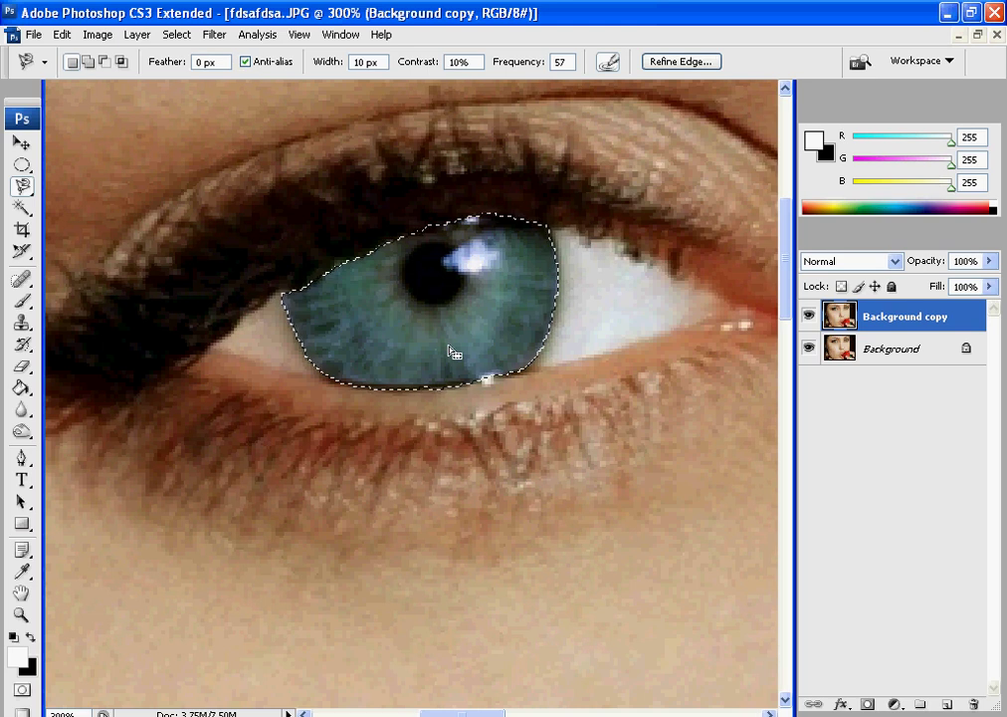
Deselect the iris and toggle Background copy visibility to compare the green and blue eye
key("ctrl+minus")
key("ctrl+minus")
key("ctrl+minus")
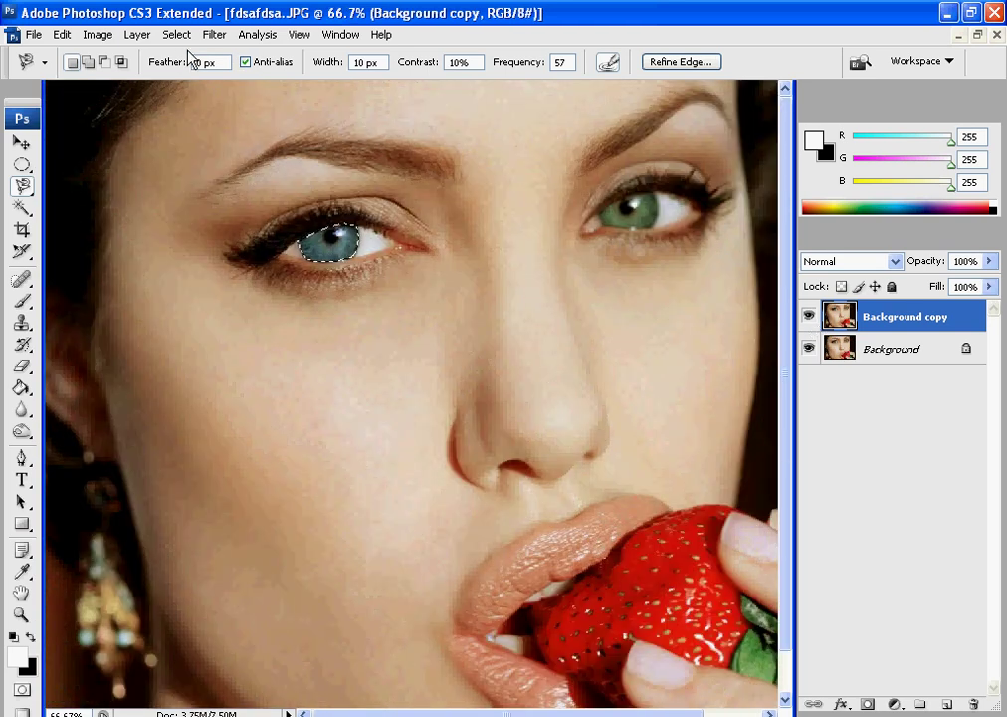
left_click(178, 35)
left_click(189, 74)
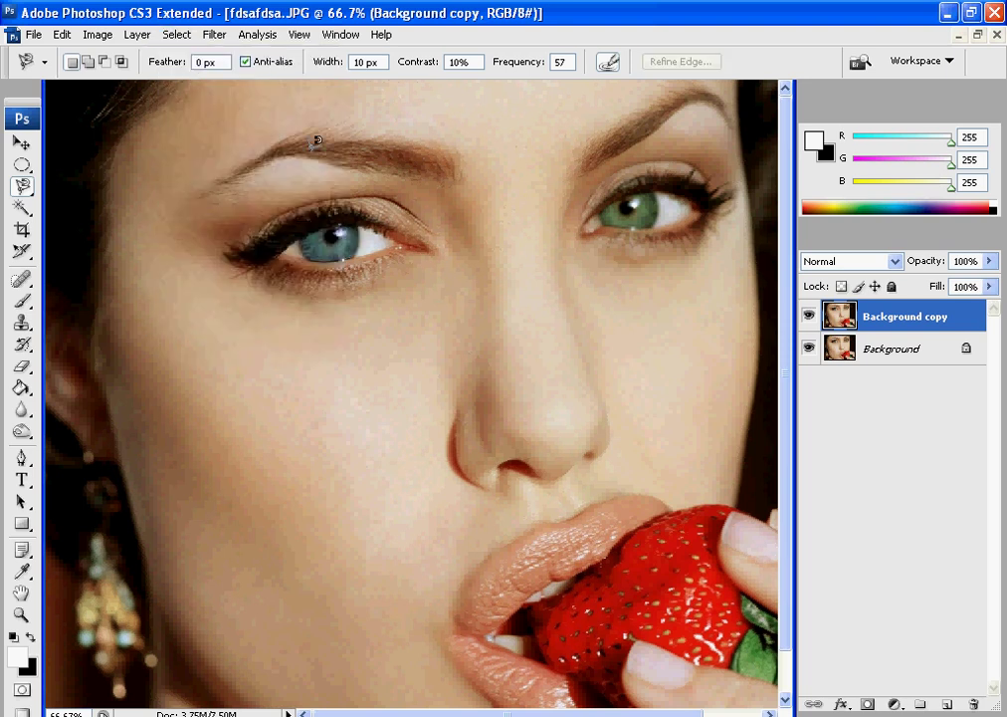
left_click(809, 317)
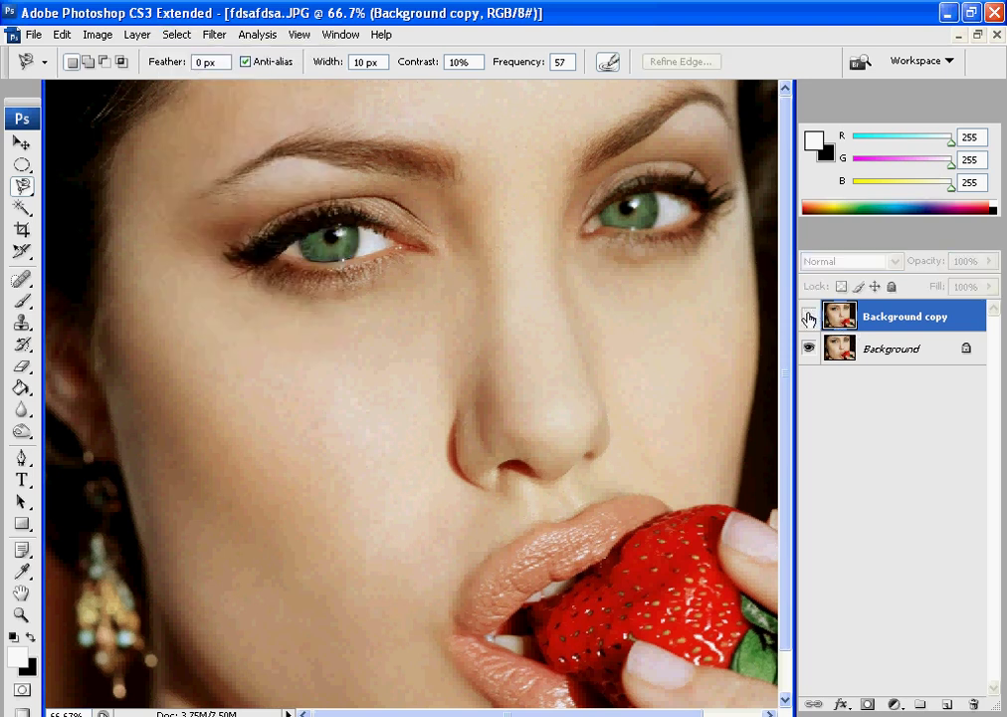
left_click(810, 317)
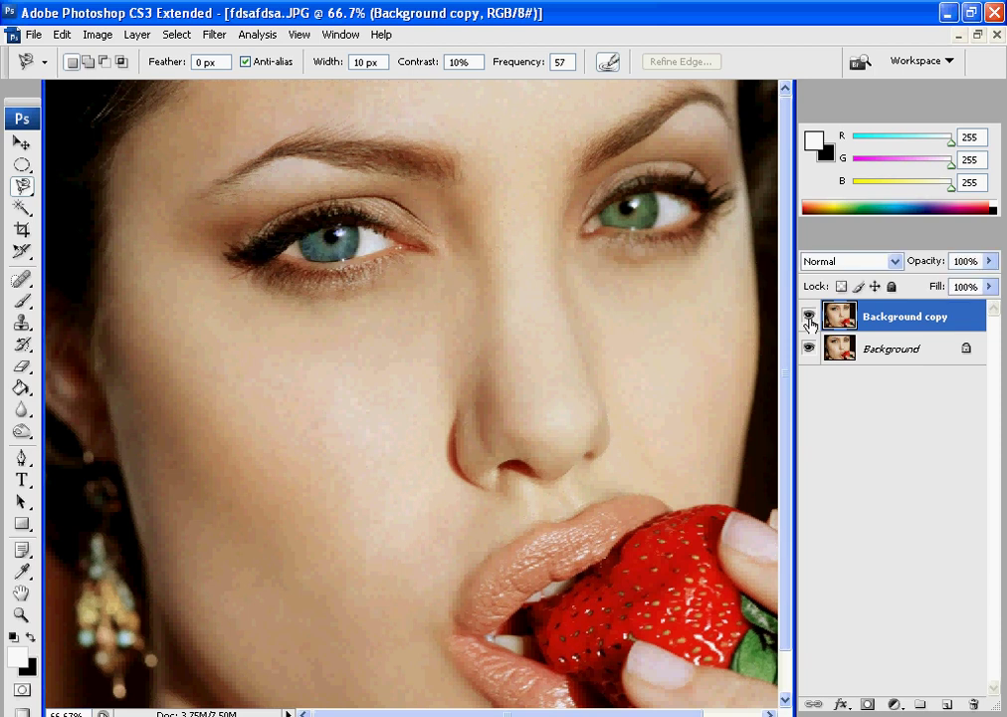
key("ctrl+plus")
key("ctrl+plus")
scroll(781, 318, "up", 5)
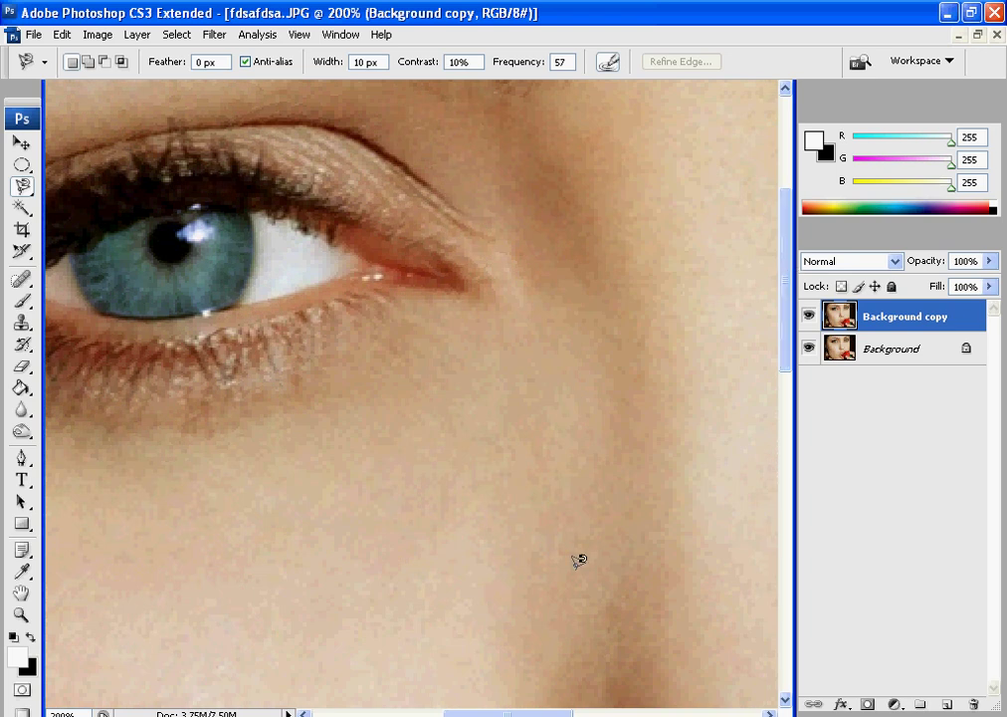
Add a new Layer 1 and draw a circular marquee around the pupil
left_click_drag(522, 712, 487, 712)
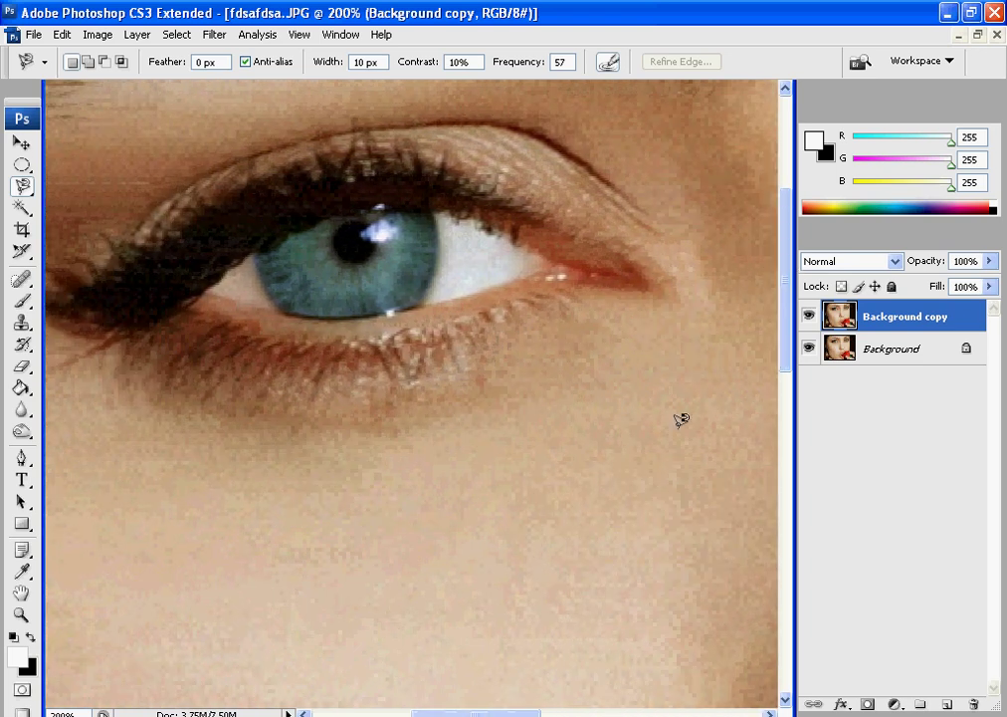
scroll(786, 368, "up", 3)
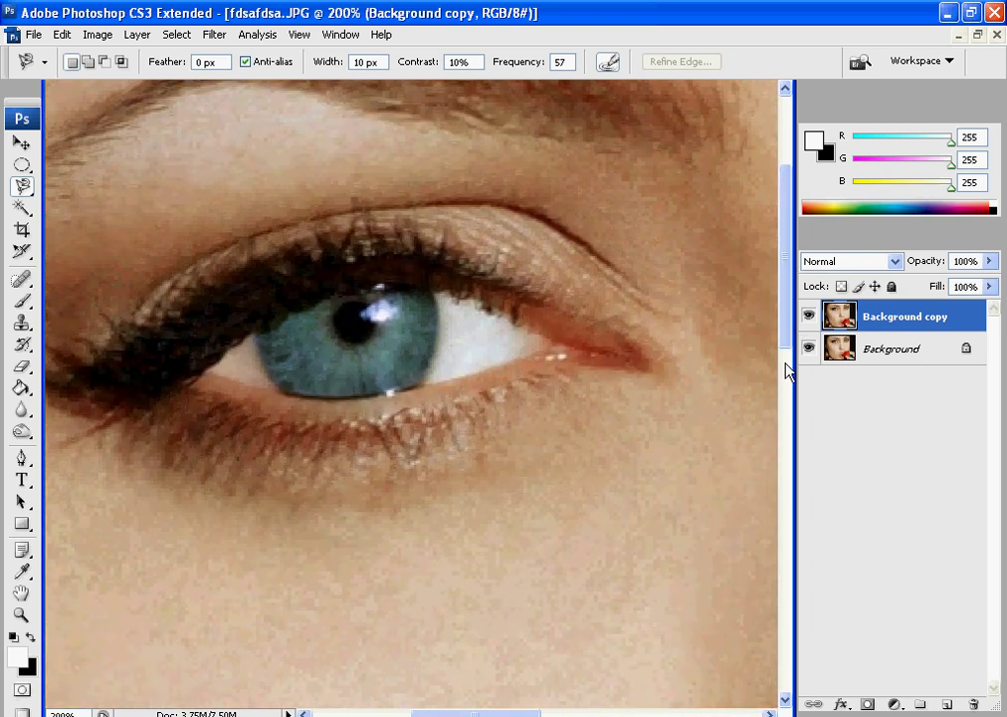
left_click(950, 701)
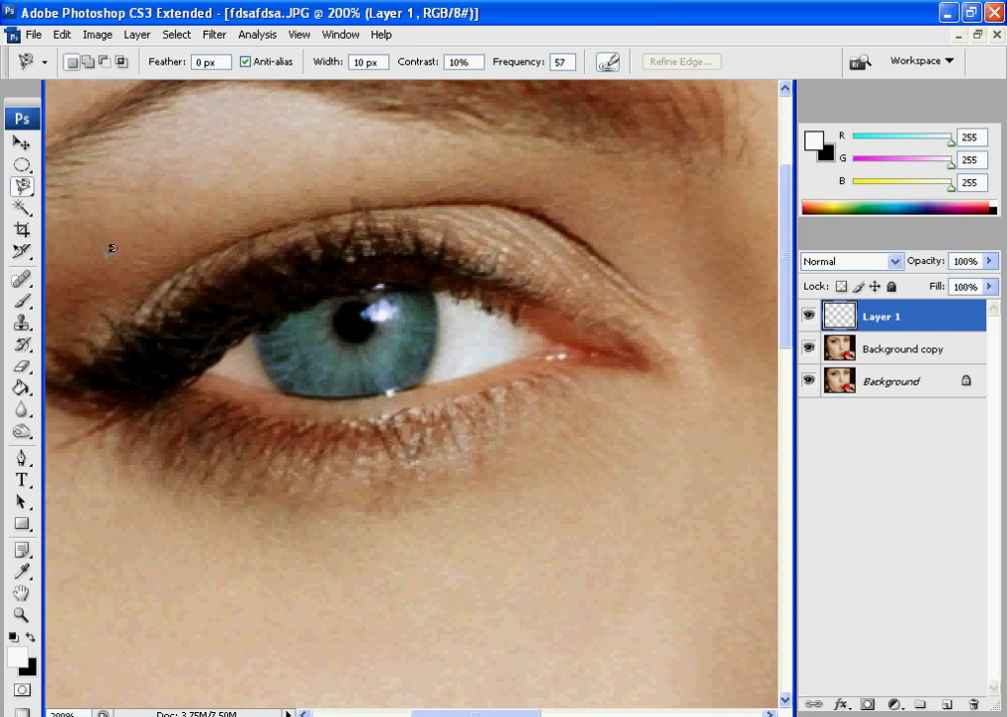
left_click_drag(23, 167, 70, 184)
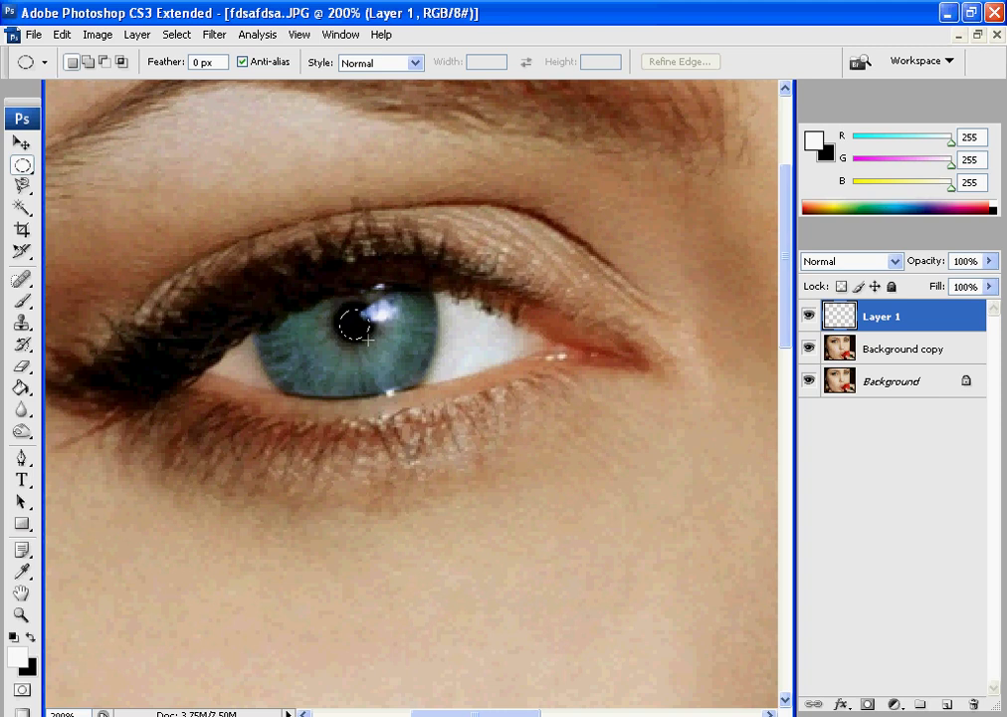
left_click_drag(372, 344, 373, 344)
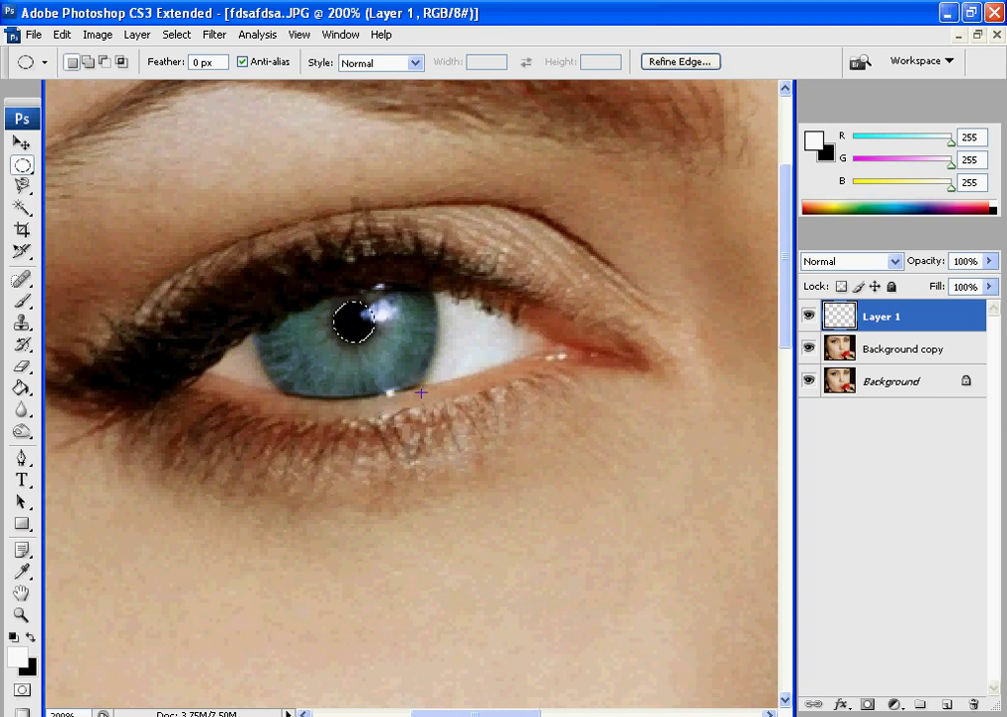
Fill the pupil circle with black using the Paint Bucket, then deselect
left_click(31, 637)
left_click(22, 387)
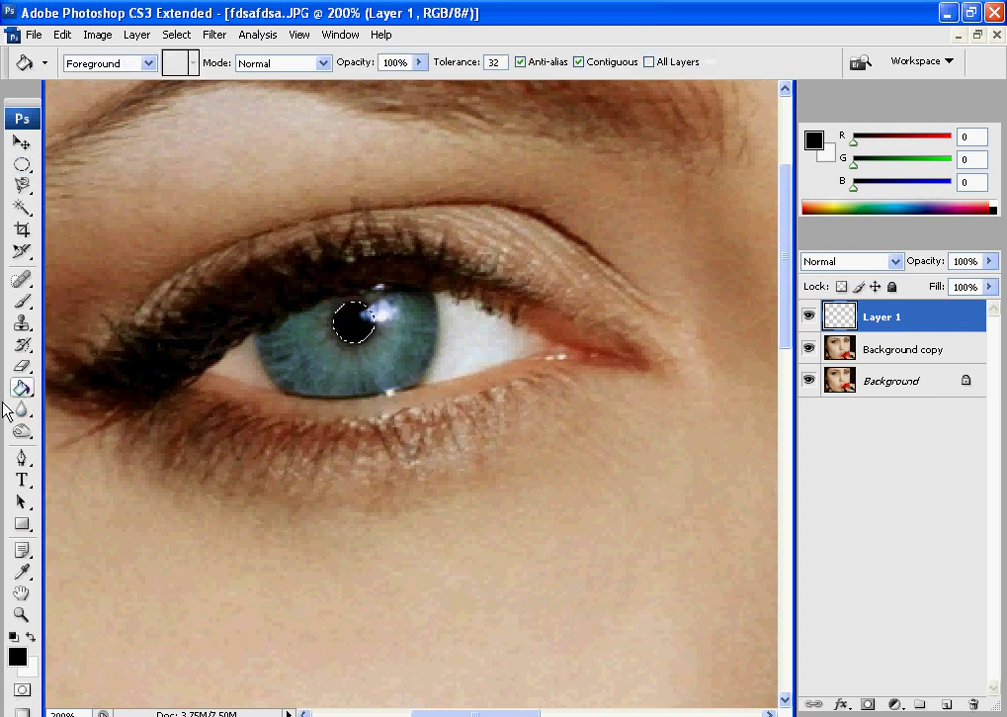
left_click(353, 315)
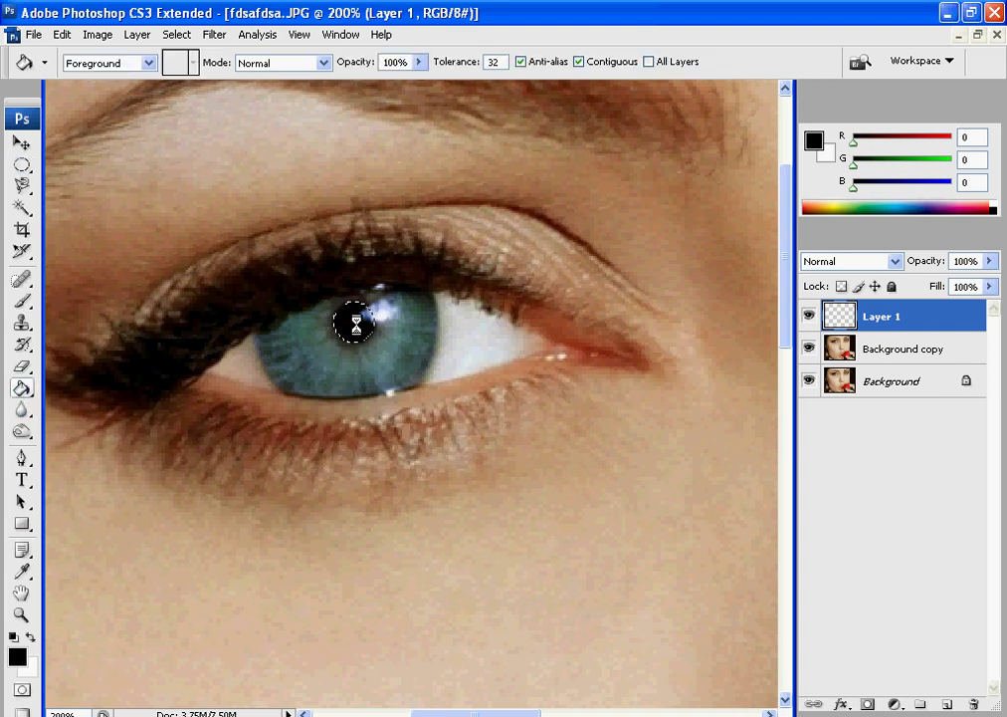
left_click(176, 34)
left_click(184, 72)
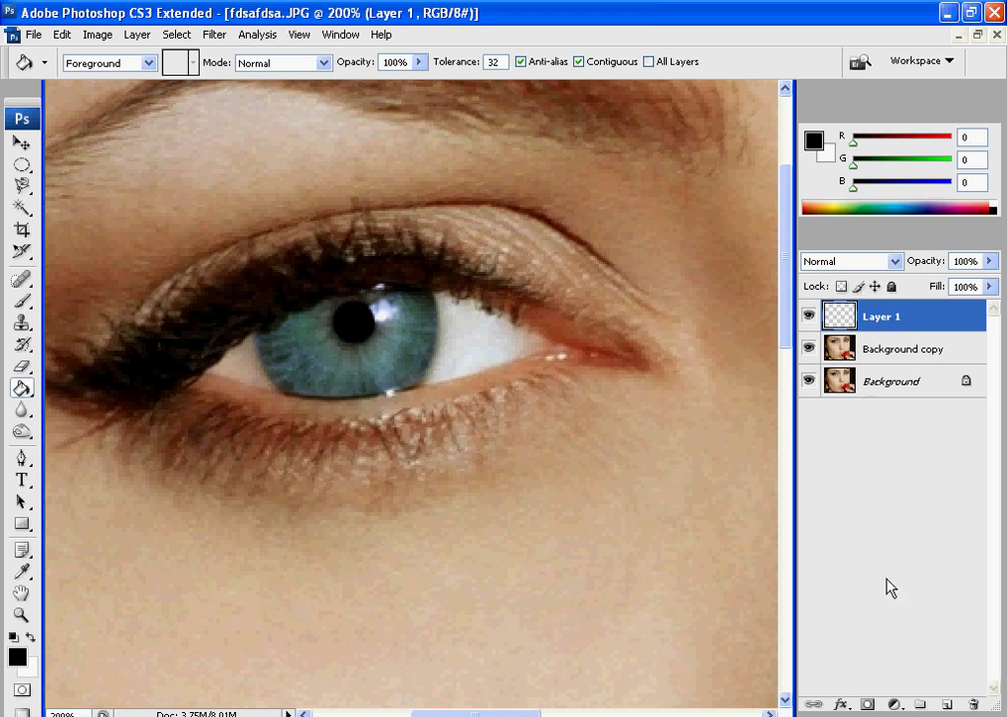
Add Layer 2 and fill a small circular selection with white
left_click(950, 706)
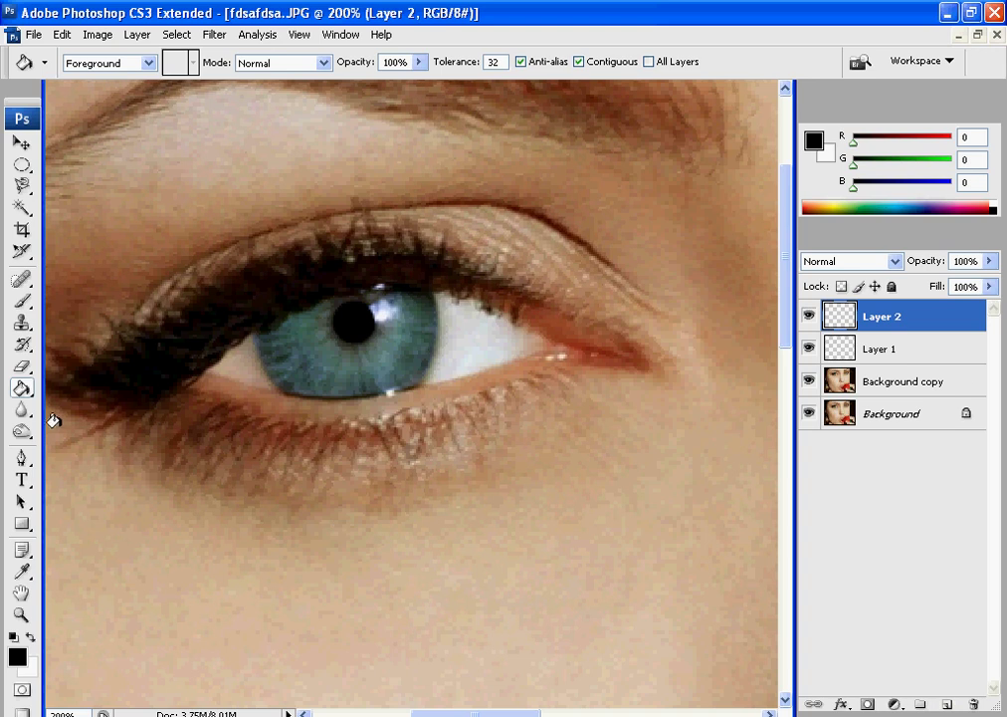
left_click(24, 165)
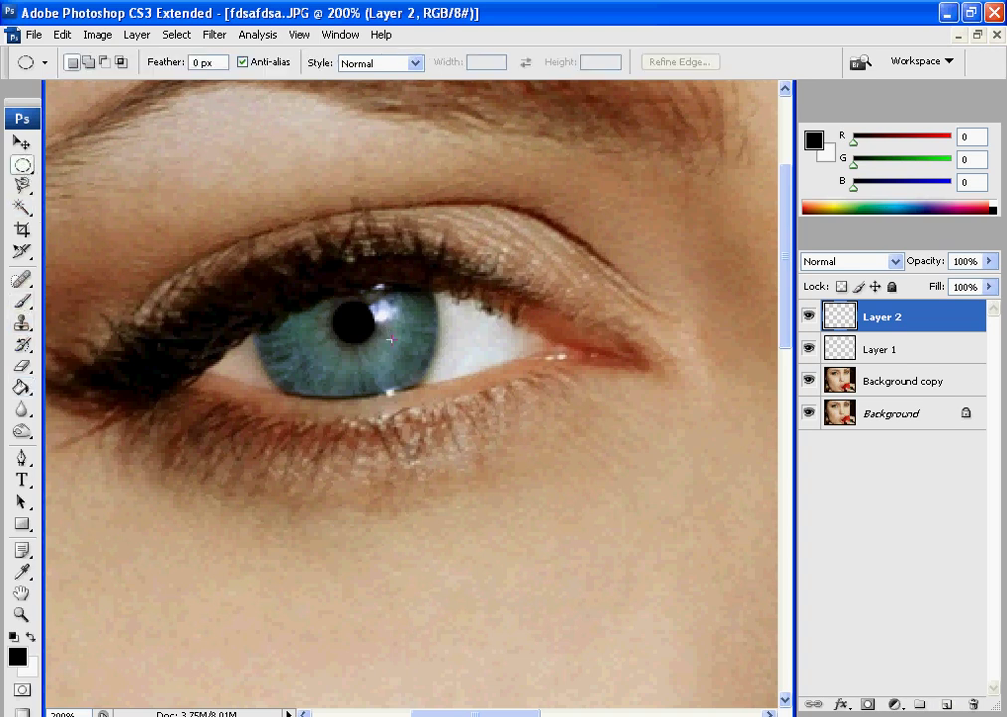
left_click_drag(386, 327, 399, 339)
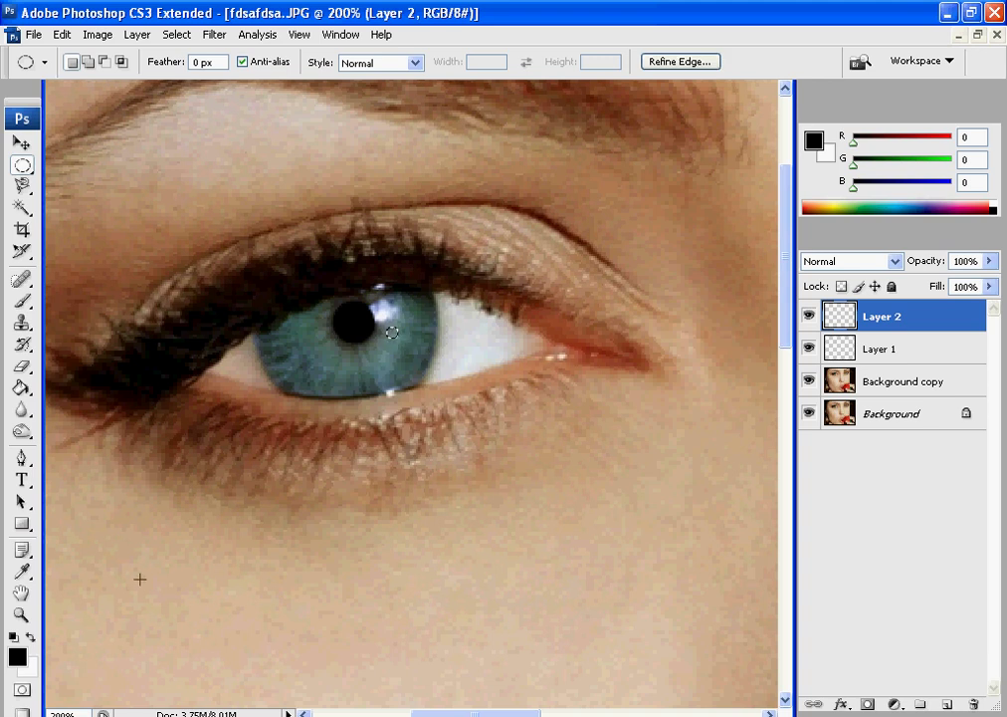
left_click(31, 637)
left_click(22, 387)
left_click(390, 332)
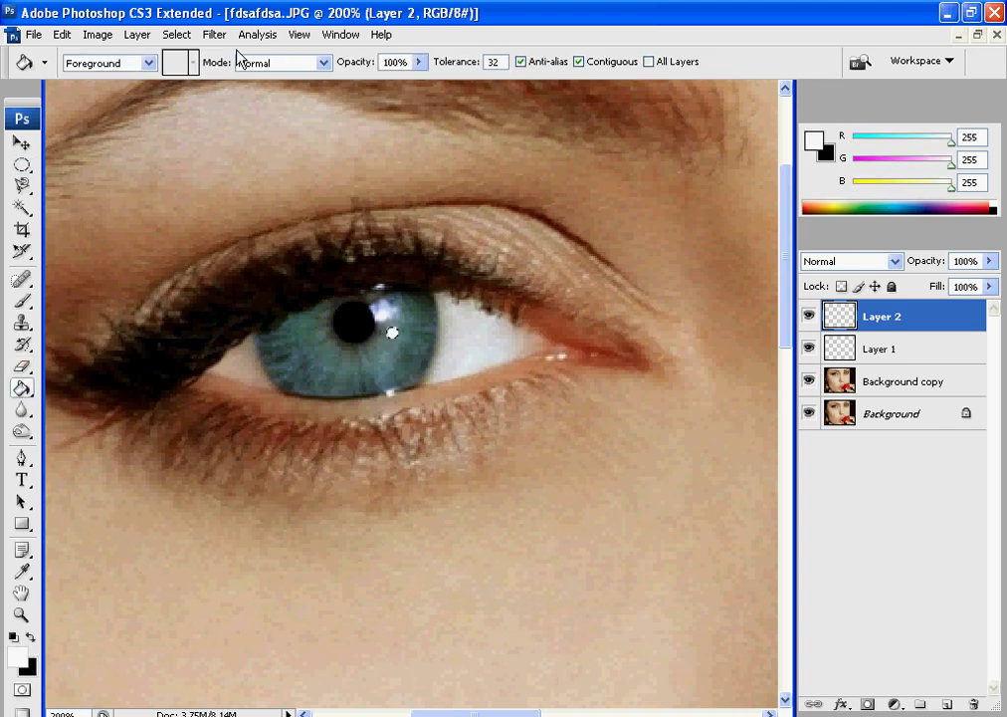
Deselect and move the white glare dot onto the pupil's upper right
left_click(176, 33)
left_click(198, 79)
left_click(22, 142)
left_click_drag(403, 312, 372, 316)
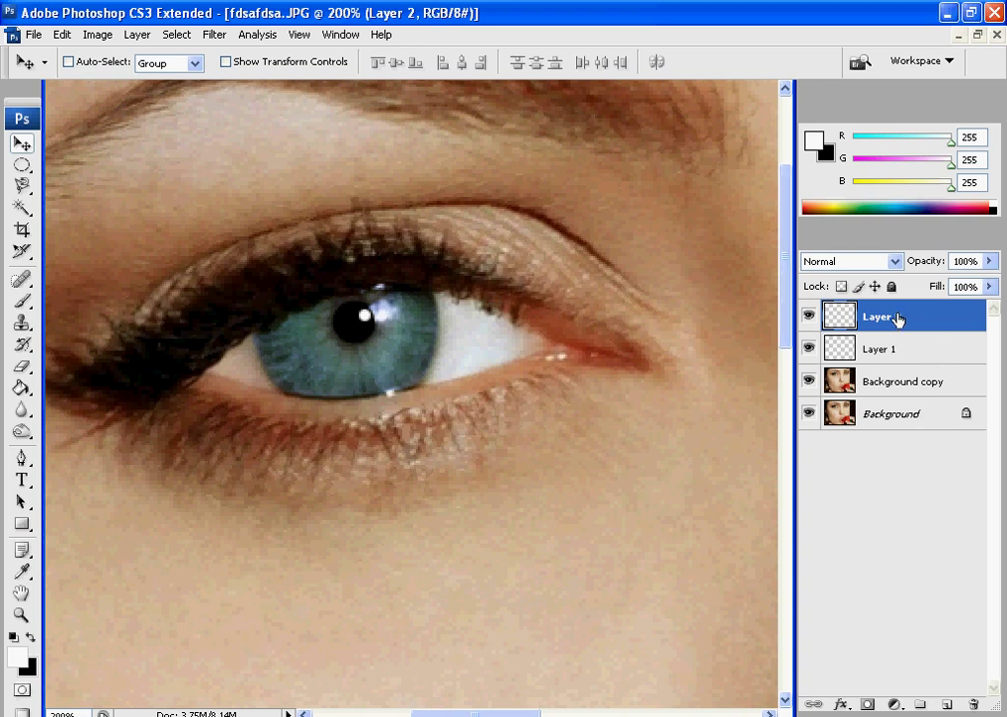
Make the Background copy layer active and zoom in close on the eye
left_click(889, 360)
left_click(890, 383)
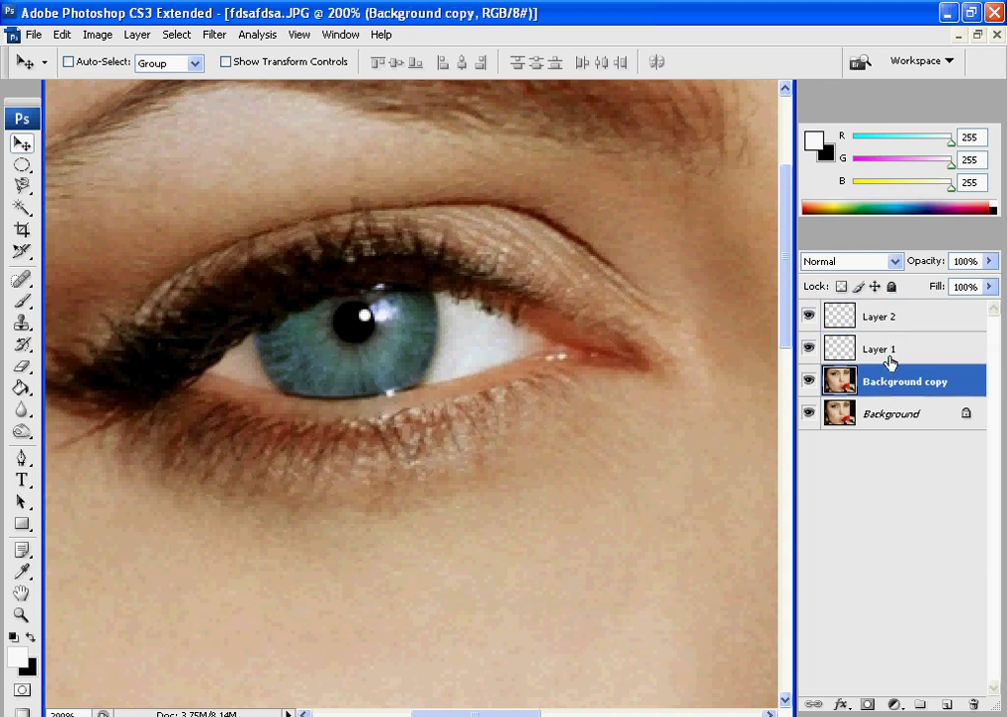
key("ctrl+alt+0")
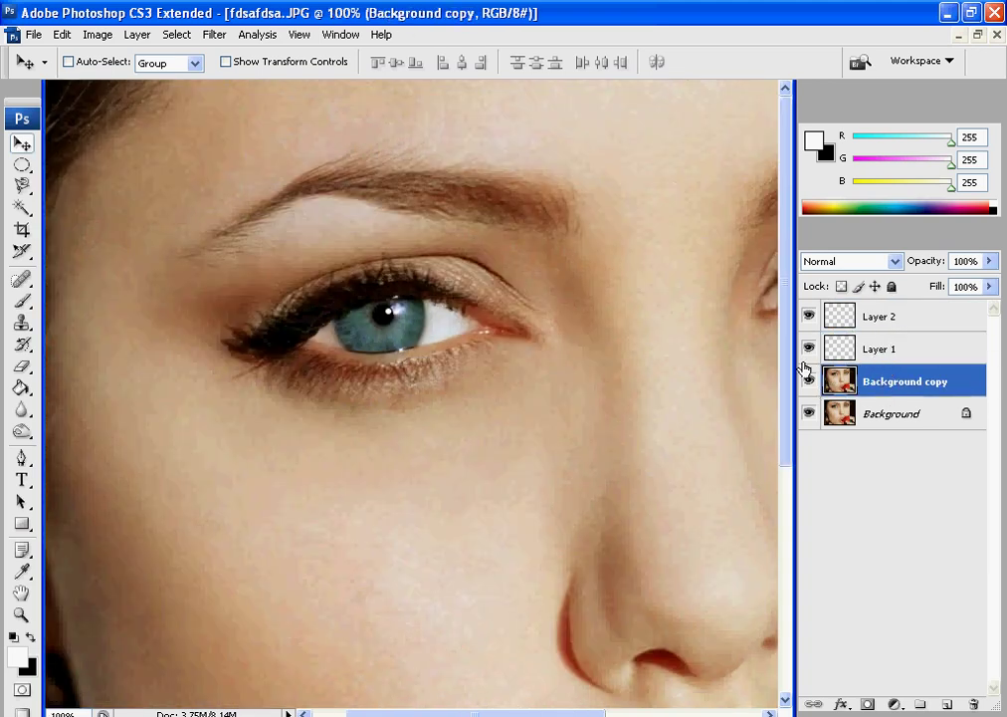
key("ctrl+minus")
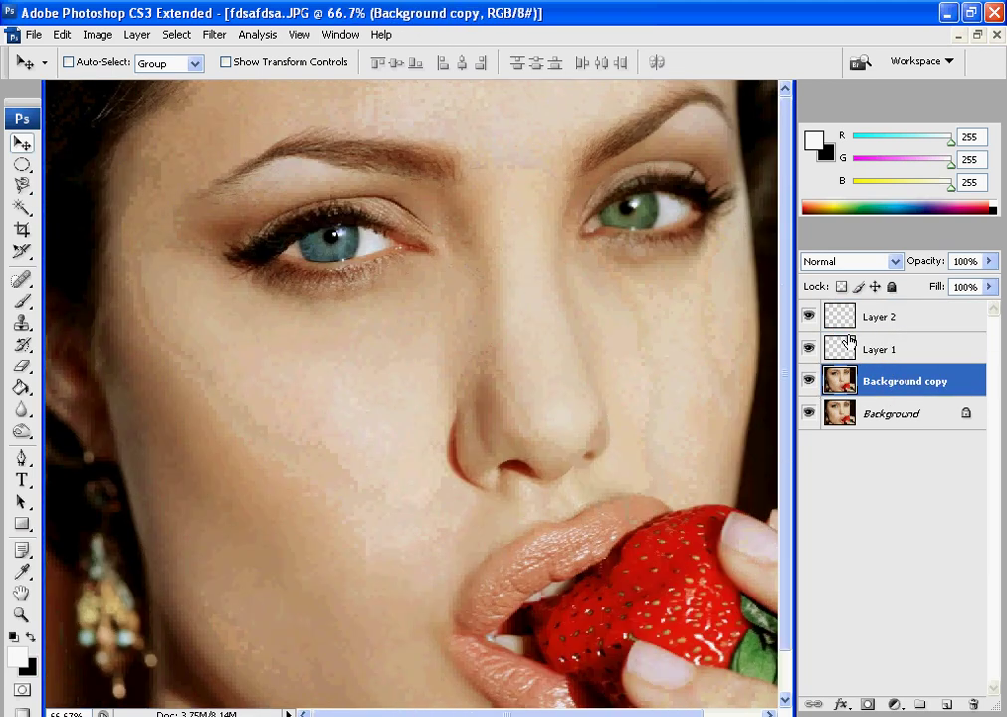
key("ctrl+plus")
key("ctrl+plus")
left_click_drag(787, 342, 794, 245)
left_click_drag(522, 708, 495, 709)
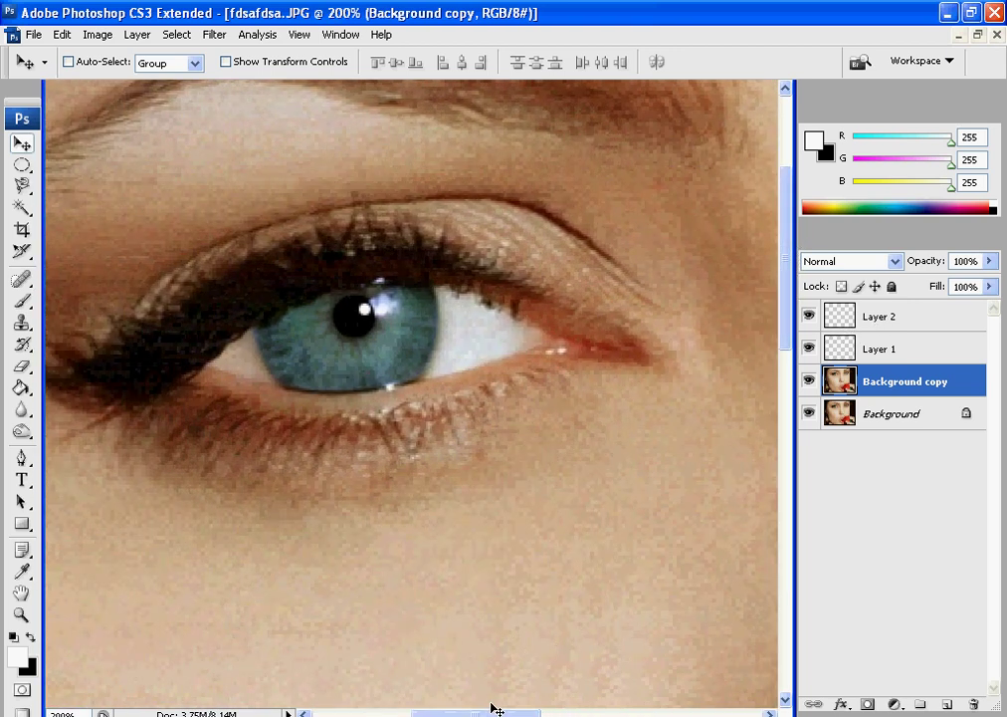
Choose the Burn Tool and shrink its brush to 34 px
left_click(20, 433)
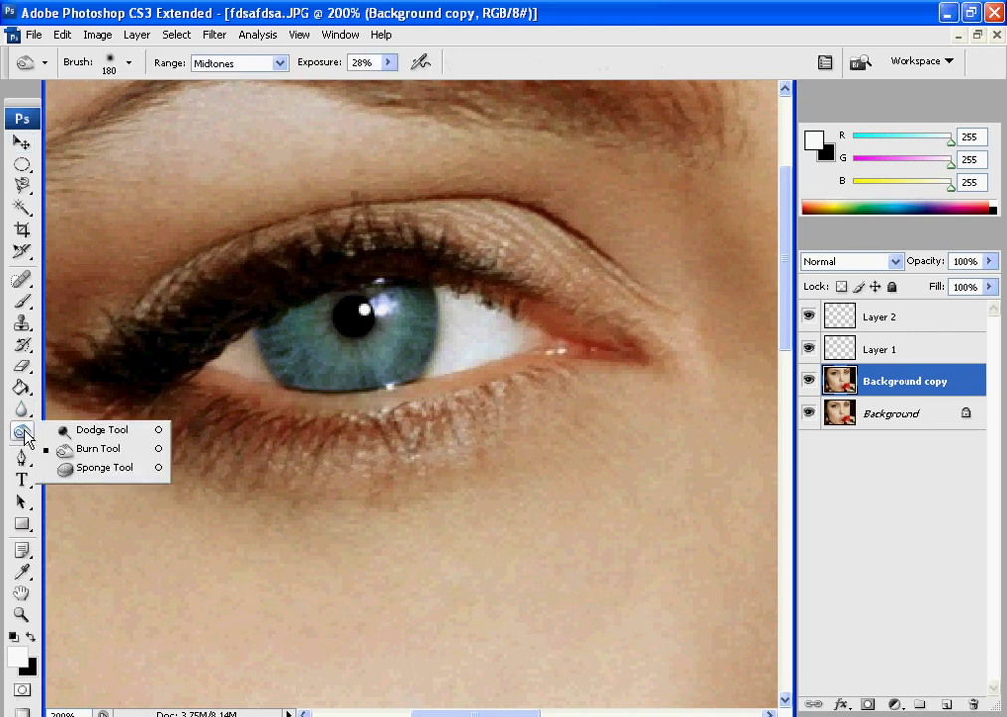
left_click(65, 447)
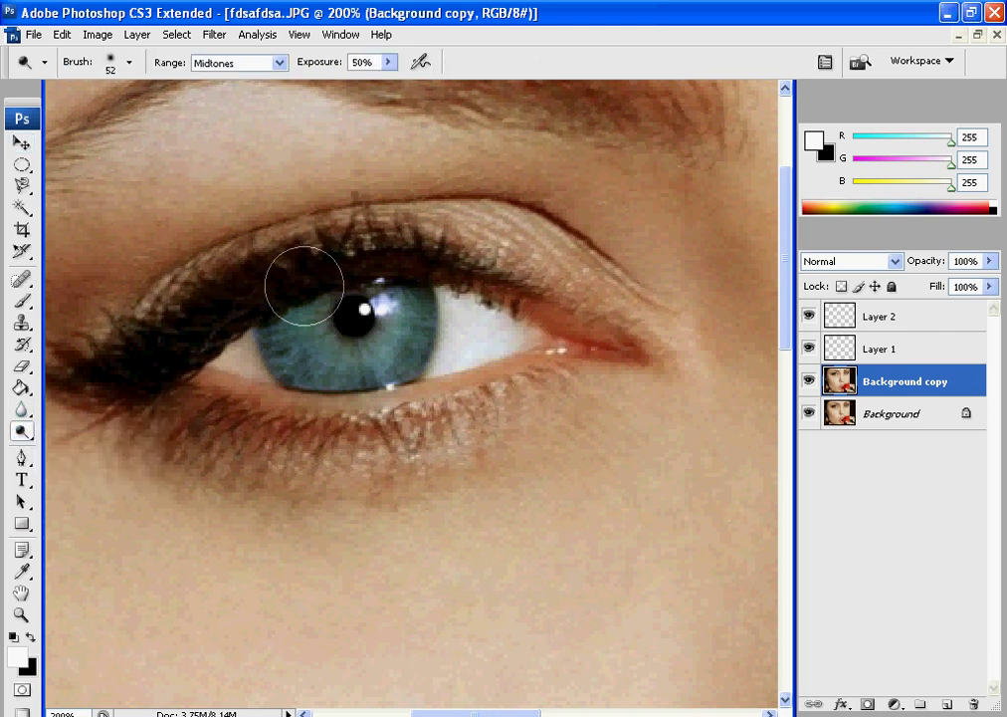
left_click(129, 62)
left_click_drag(75, 115, 57, 115)
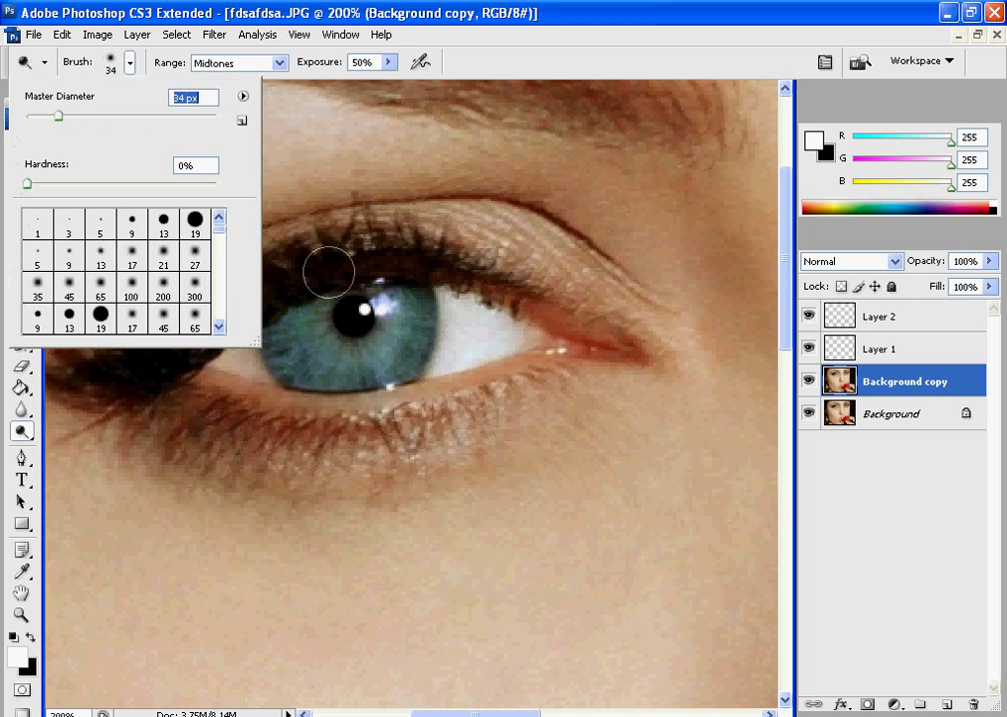
key("Return")
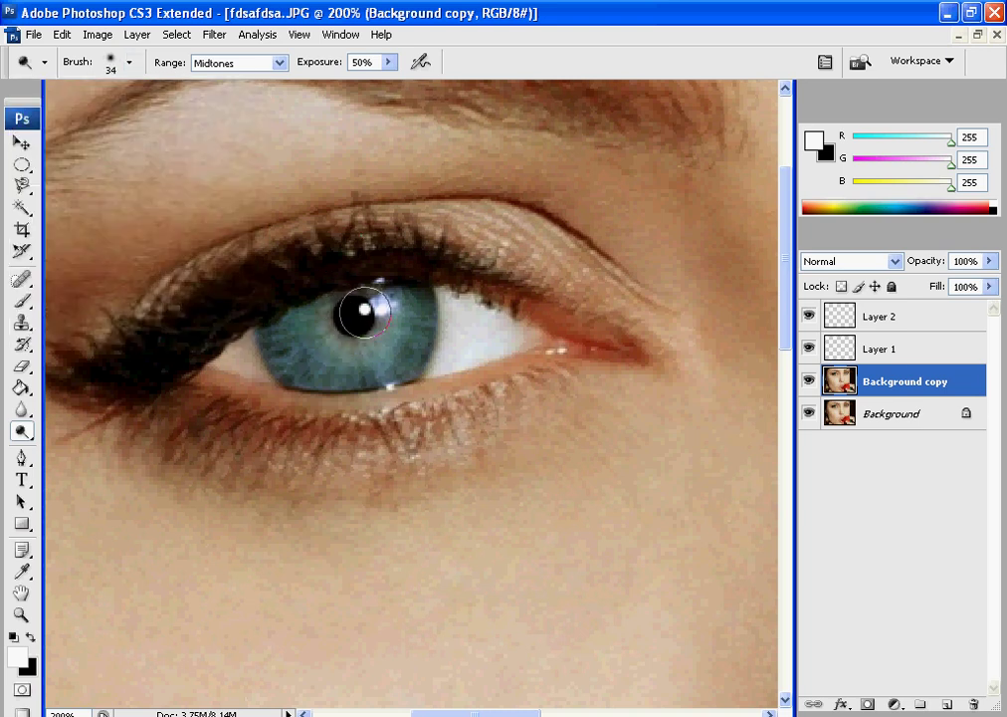
Set the Burn brush to 21 px at 28% exposure and darken the iris rim
left_click(126, 64)
left_click(22, 434)
left_click(80, 449)
left_click(128, 62)
left_click(75, 117)
left_click(45, 117)
key("Return")
mouse_move(257, 337)
left_mouse_down()
mouse_move(281, 378)
mouse_move(278, 363)
mouse_move(289, 362)
mouse_move(353, 381)
mouse_move(419, 369)
mouse_move(436, 326)
mouse_move(434, 272)
mouse_move(388, 315)
mouse_move(412, 326)
mouse_move(377, 336)
mouse_move(344, 310)
mouse_move(337, 319)
mouse_move(350, 336)
mouse_move(361, 315)
mouse_move(336, 320)
mouse_move(378, 313)
mouse_move(331, 302)
left_mouse_up()
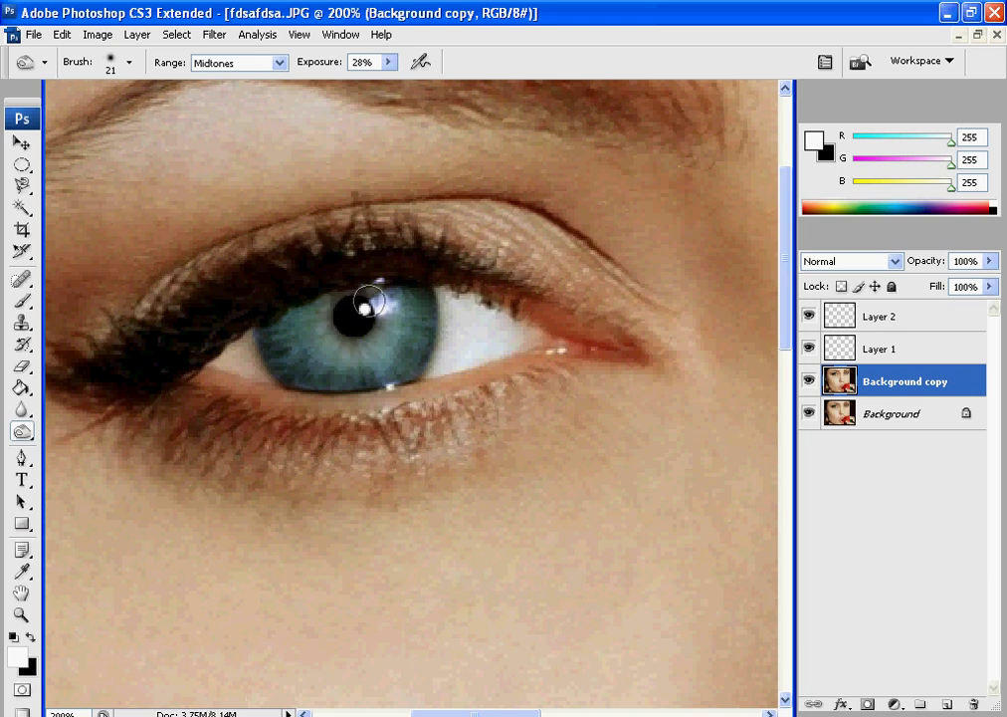
key("ctrl+minus")
key("ctrl+minus")
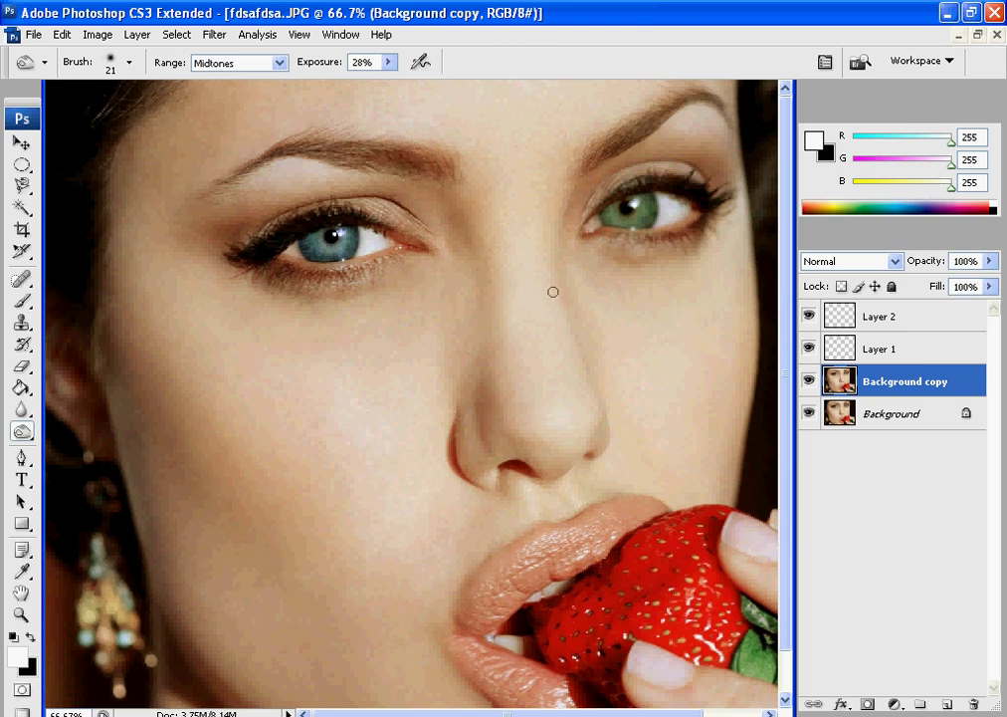
left_click(809, 349)
left_click(808, 316)
left_click(808, 379)
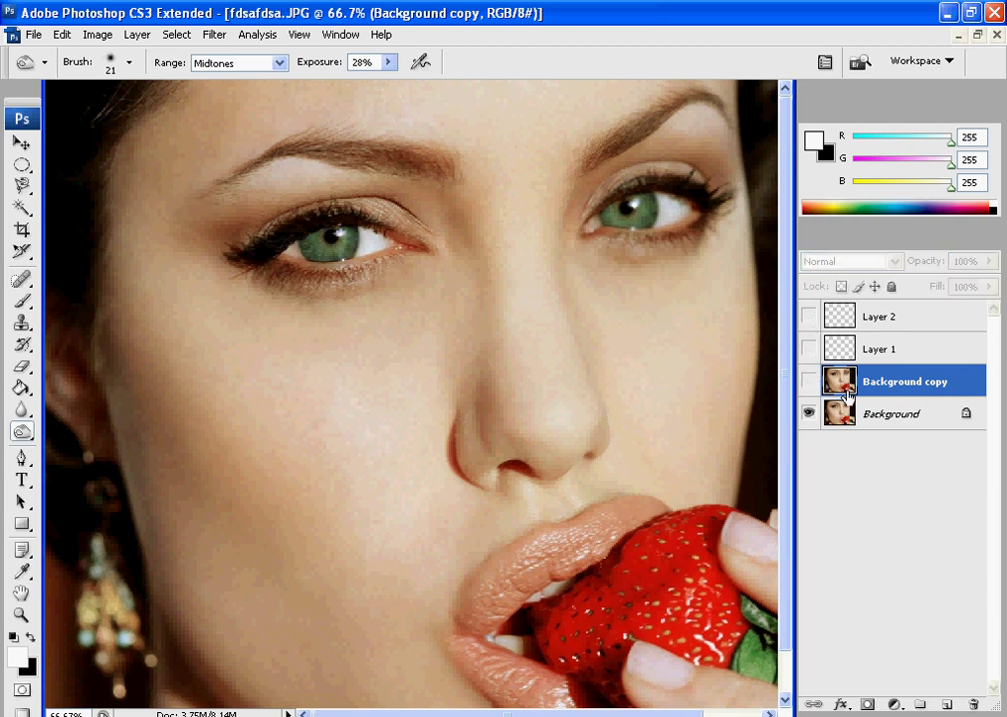
left_click(809, 380)
left_click(809, 348)
left_click(809, 316)
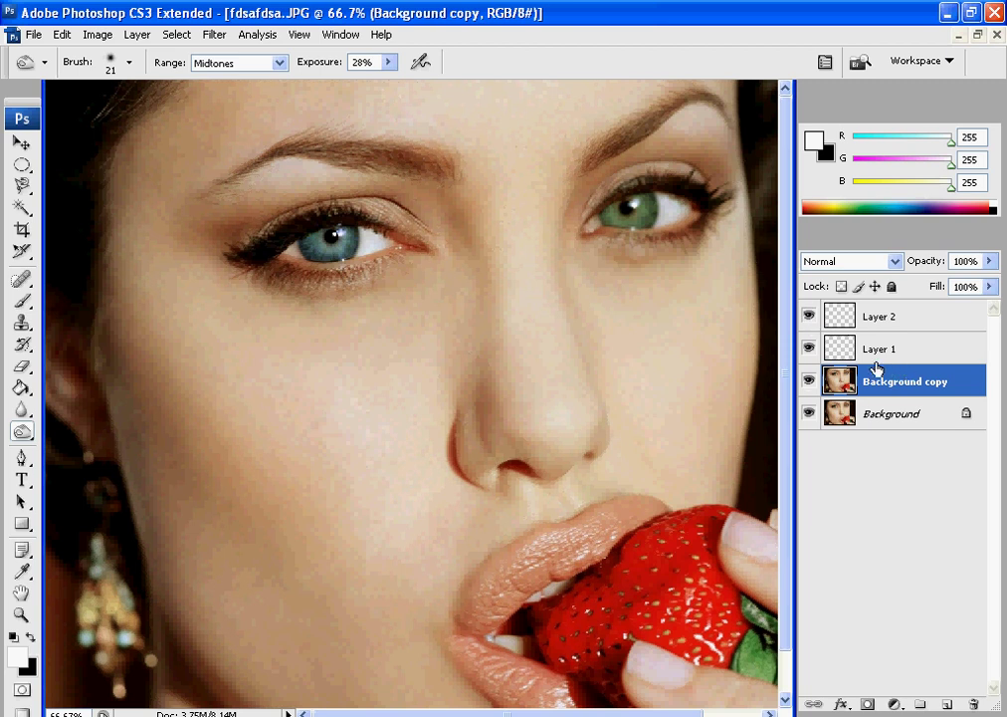